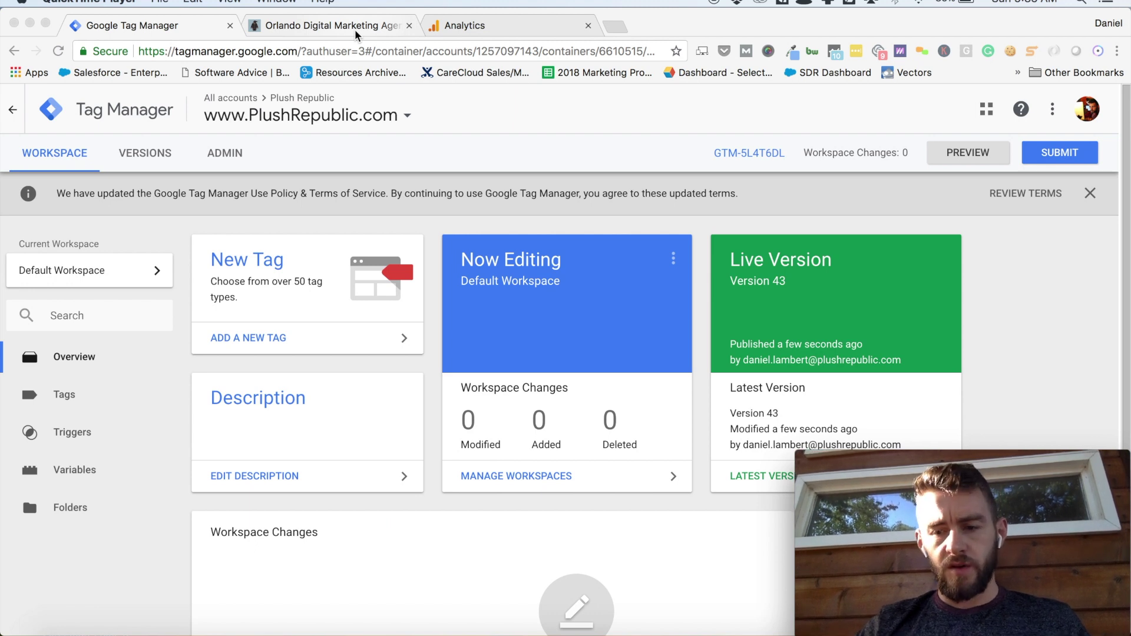
Check that all built-in Click variables, including Click Classes, Click ID and Click URL, are enabled
click(98, 475)
click(76, 475)
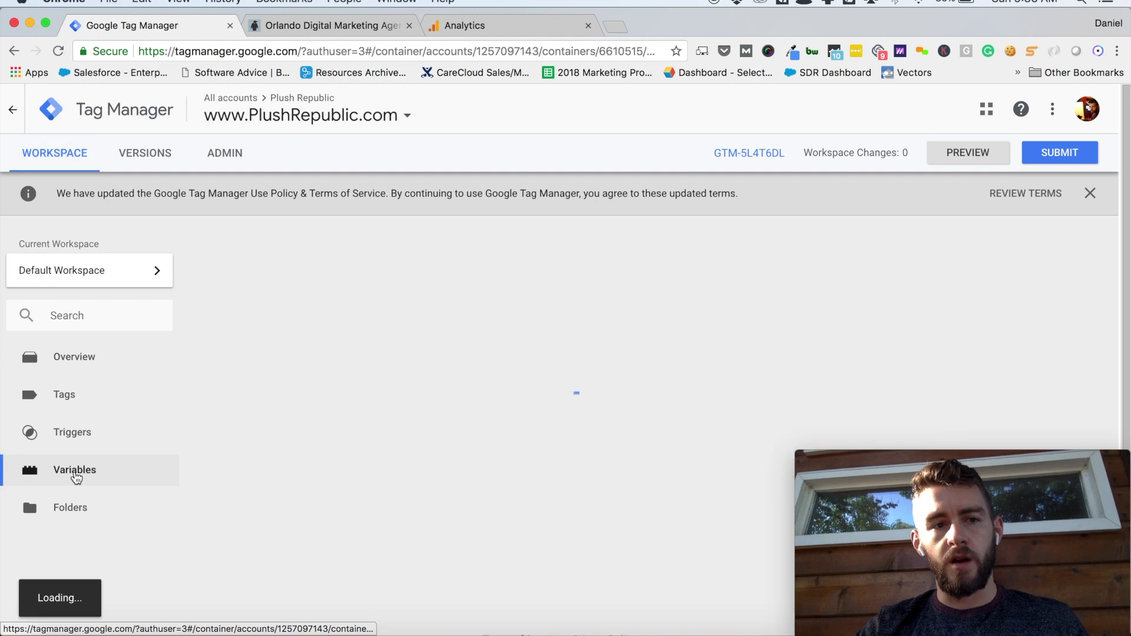
scroll(315, 331, down, 1)
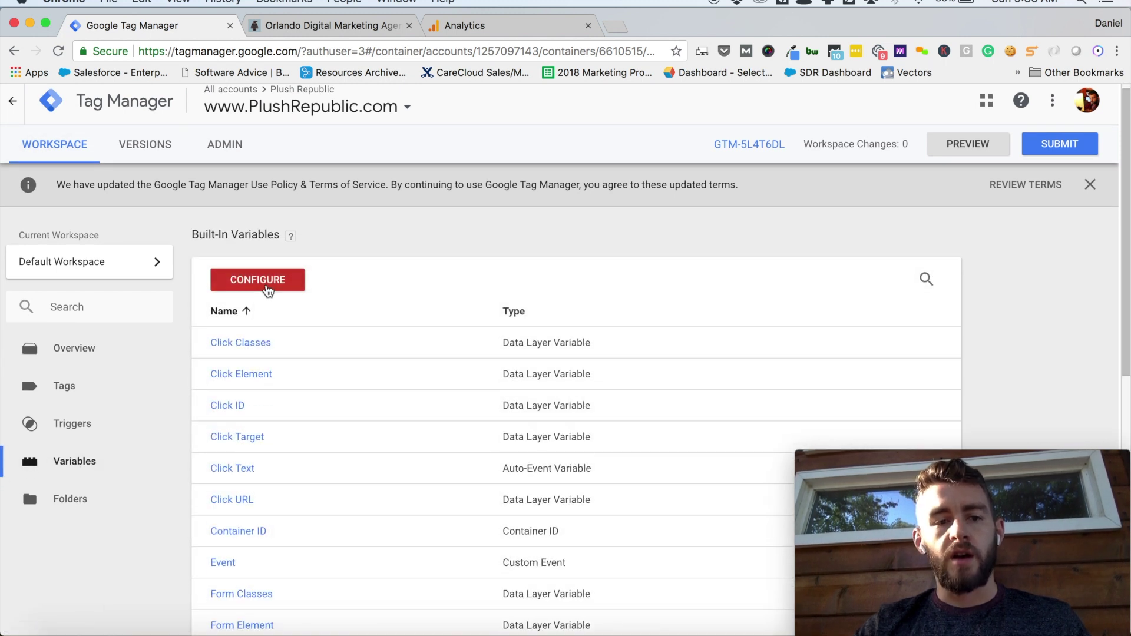
click(267, 290)
scroll(686, 302, down, 5)
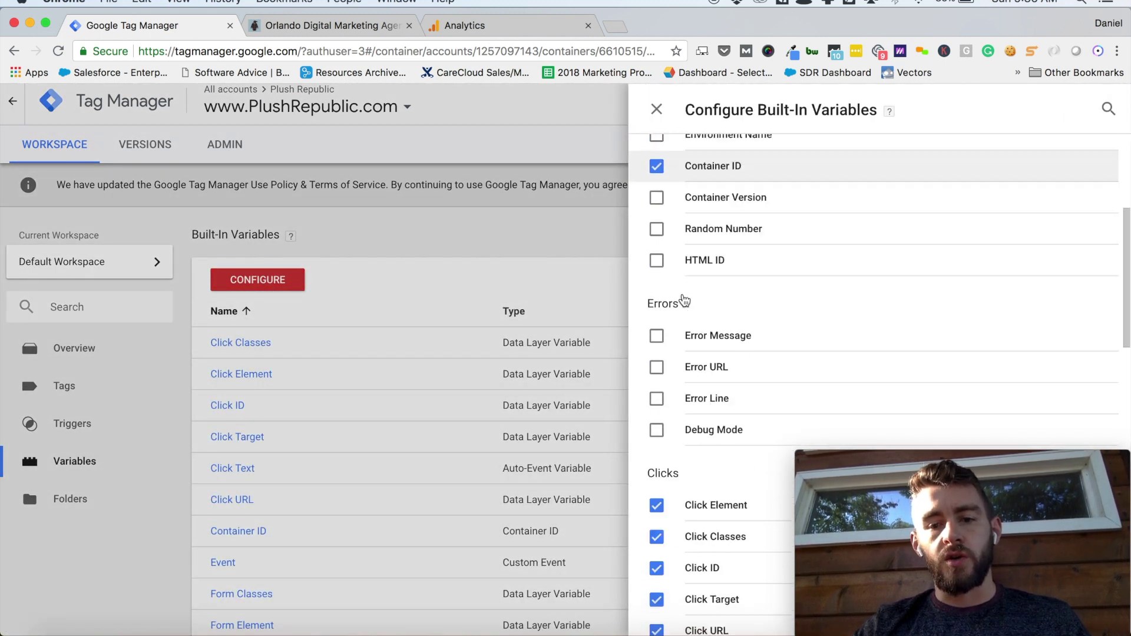
scroll(684, 301, down, 5)
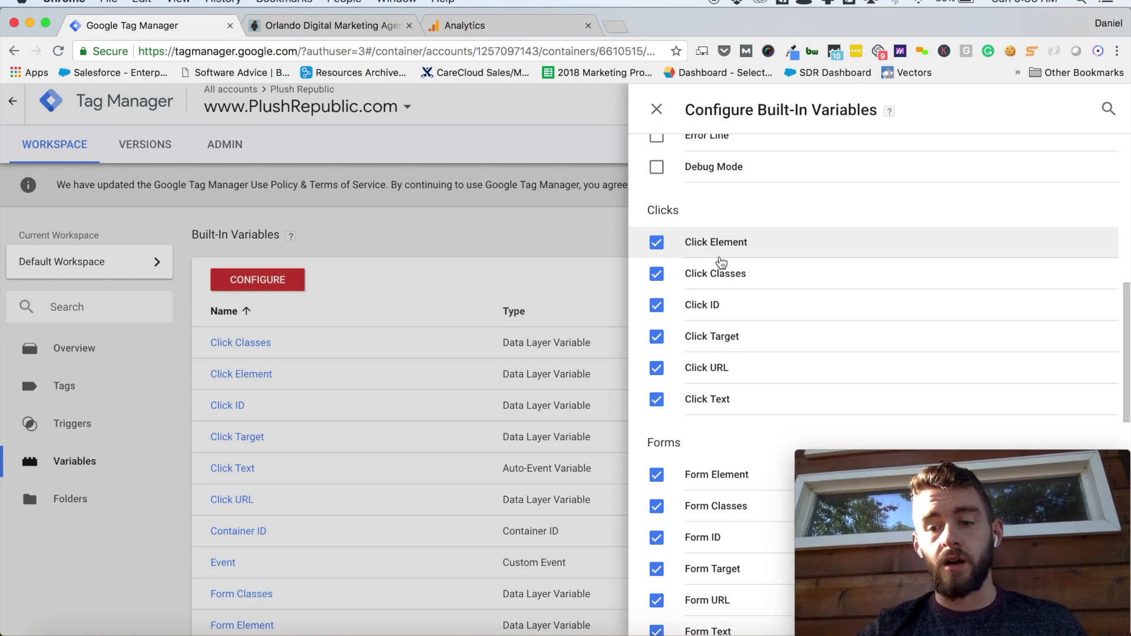
scroll(721, 262, up, 1)
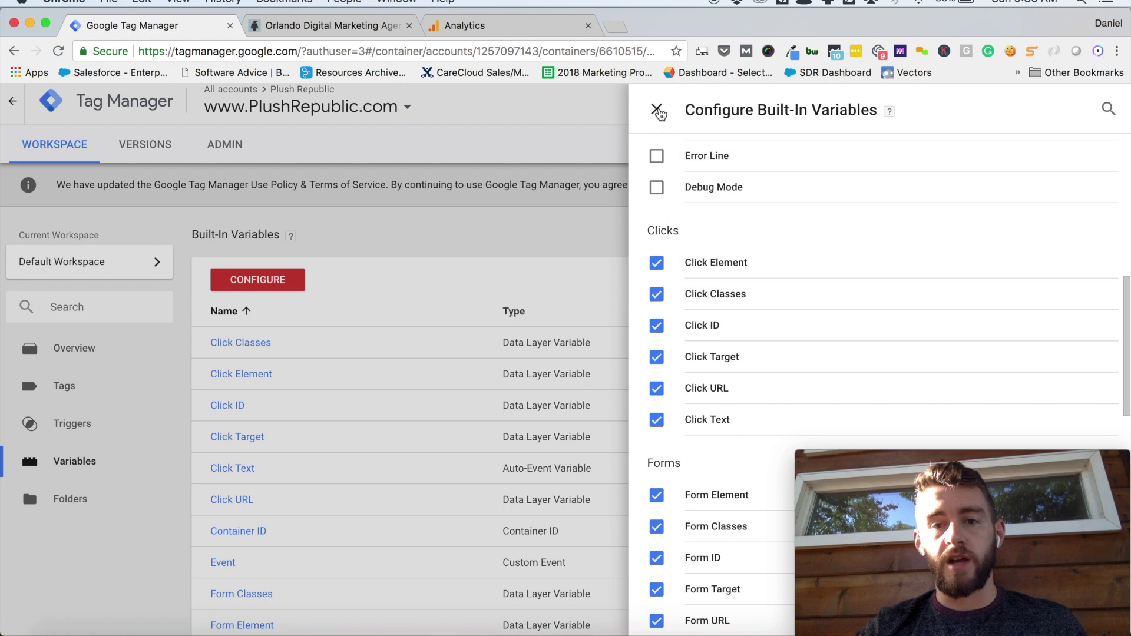
click(657, 111)
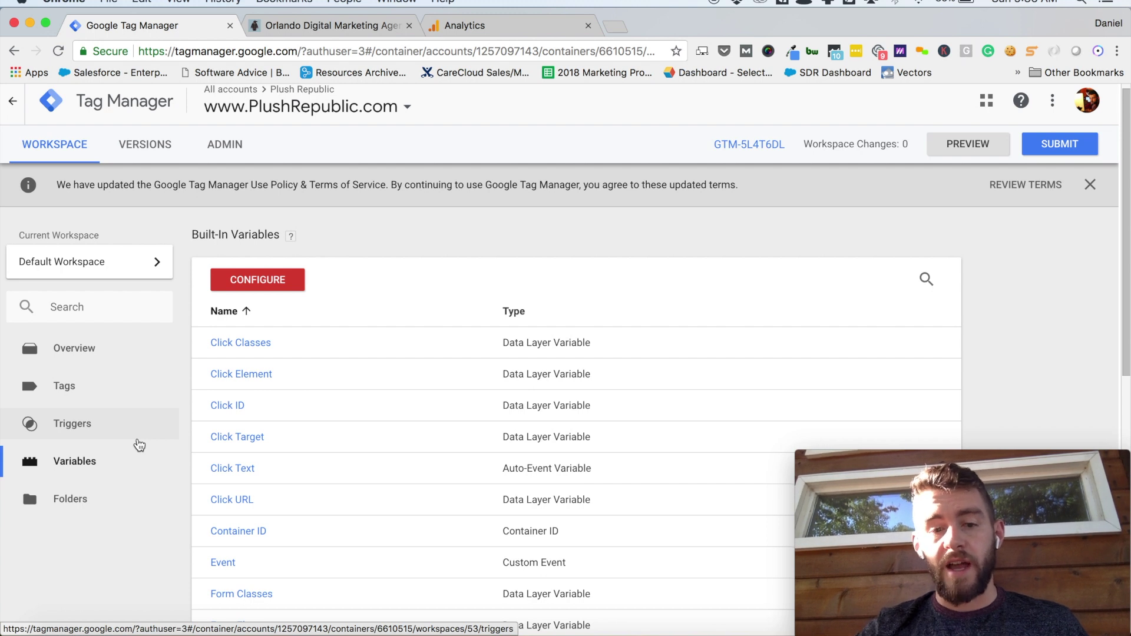
Create a new trigger titled 'Link Click - Contact Us'
click(74, 425)
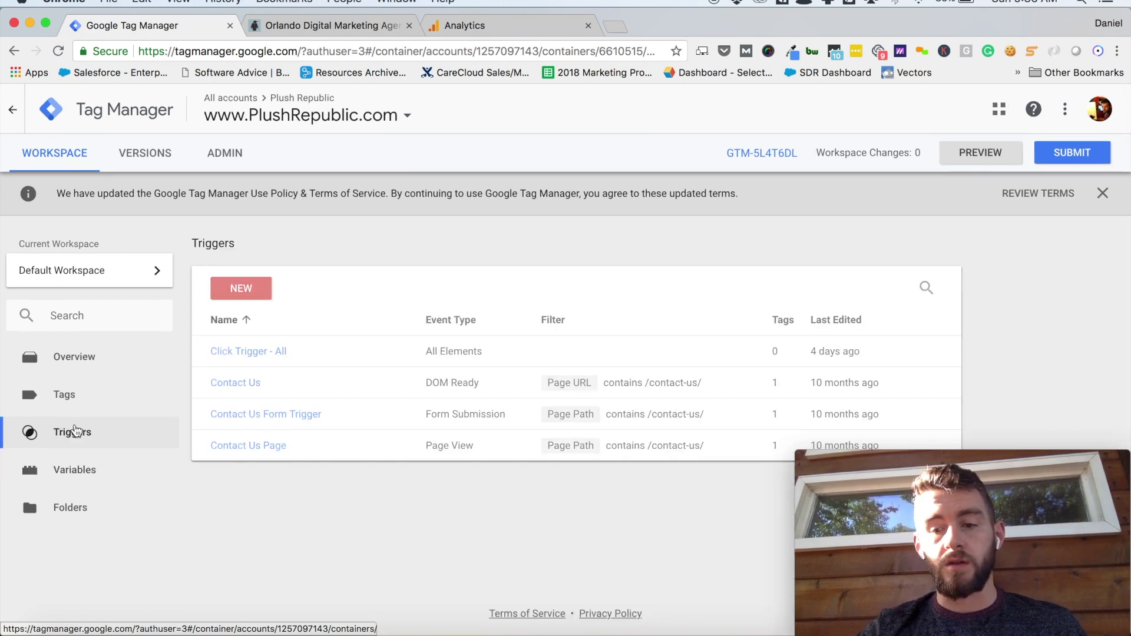
click(250, 291)
drag(353, 109, 245, 109)
text(Link Click -)
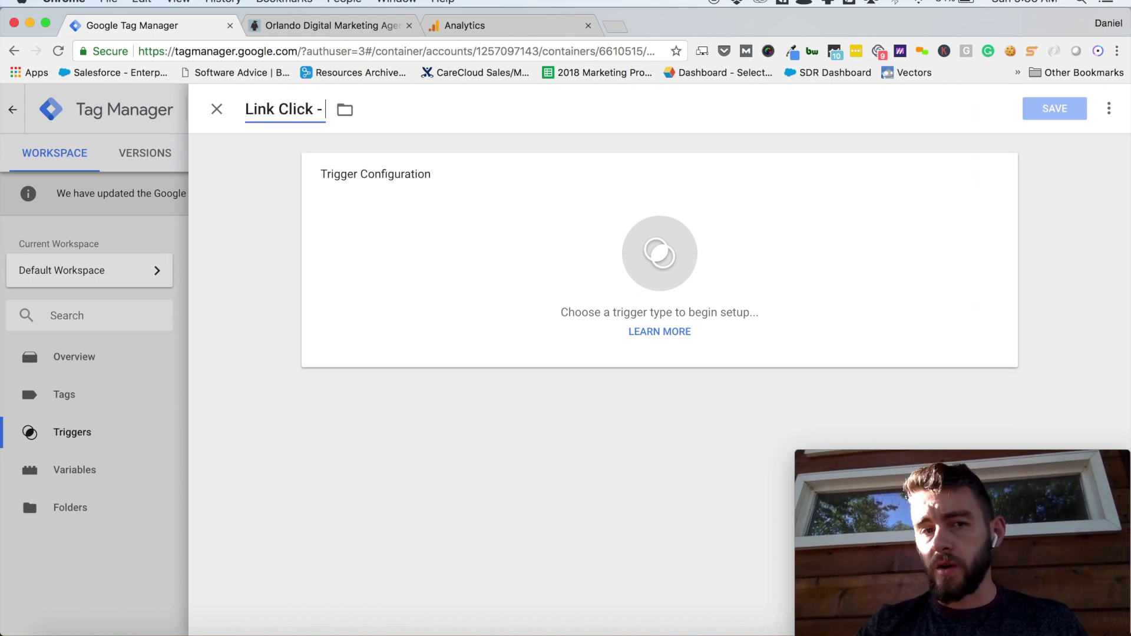
text( Contact Us)
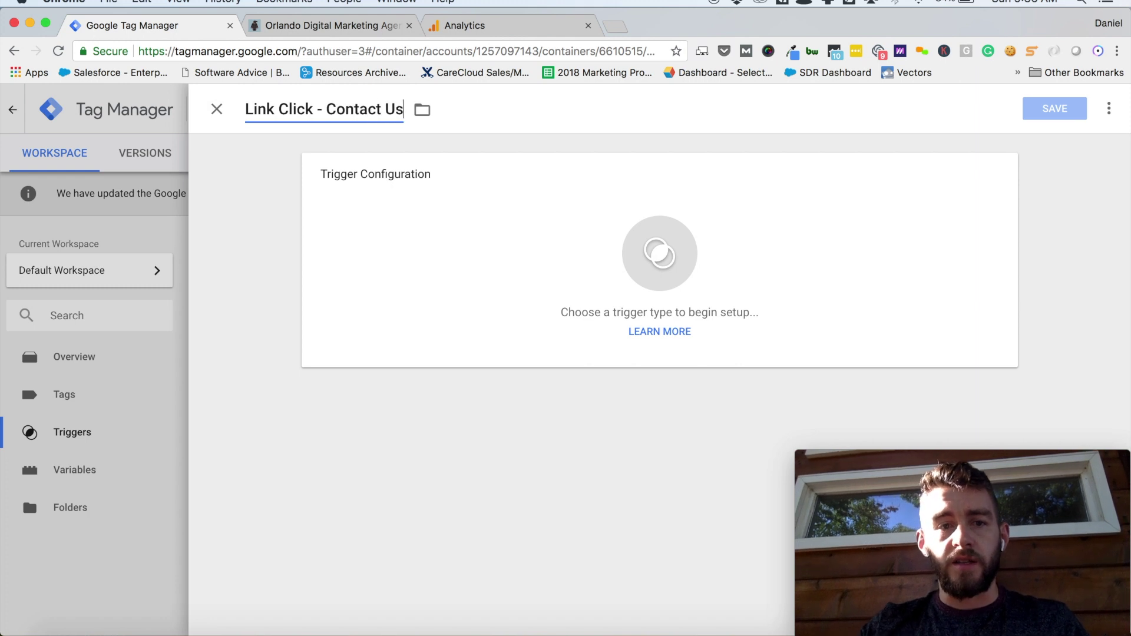
click(295, 18)
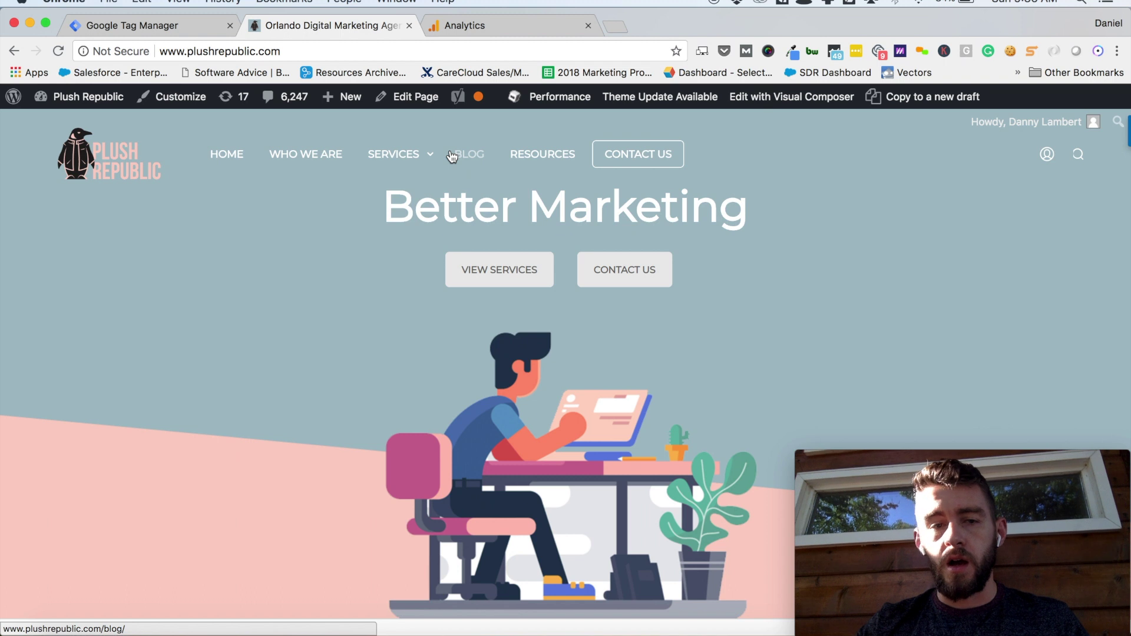
click(179, 26)
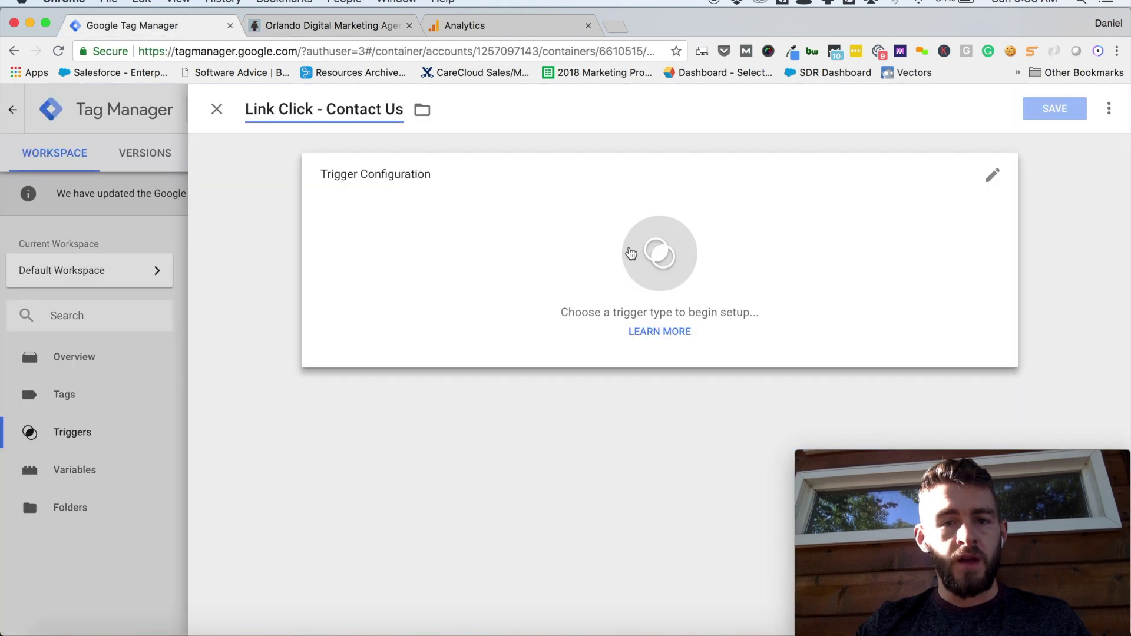
Set the trigger type to Click – All Elements, firing on all clicks
click(582, 215)
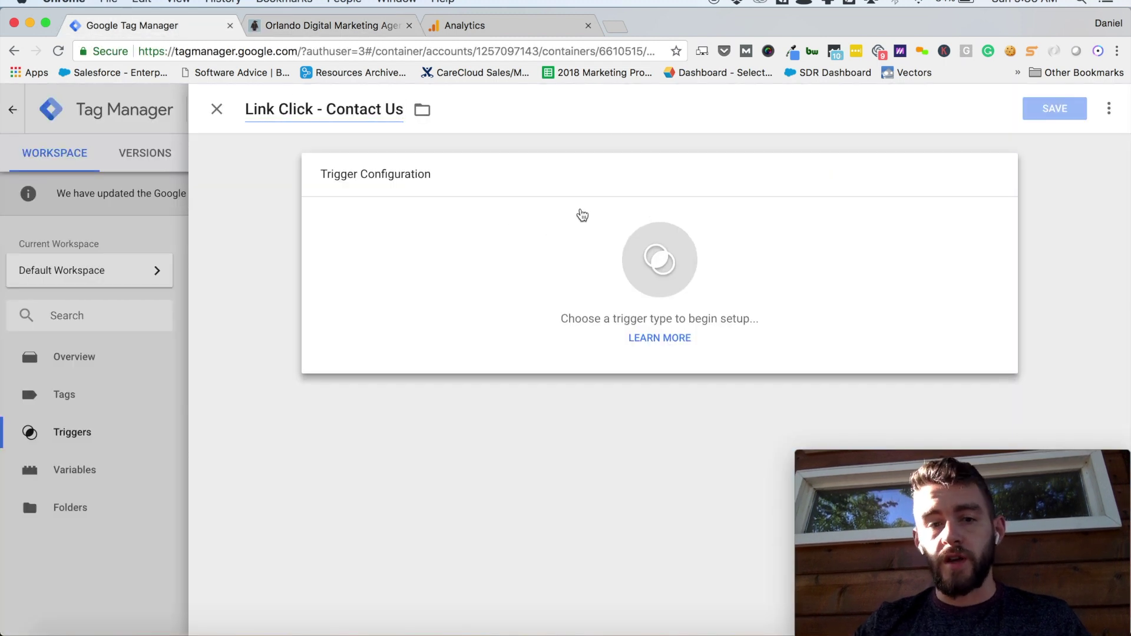
scroll(766, 212, down, 1)
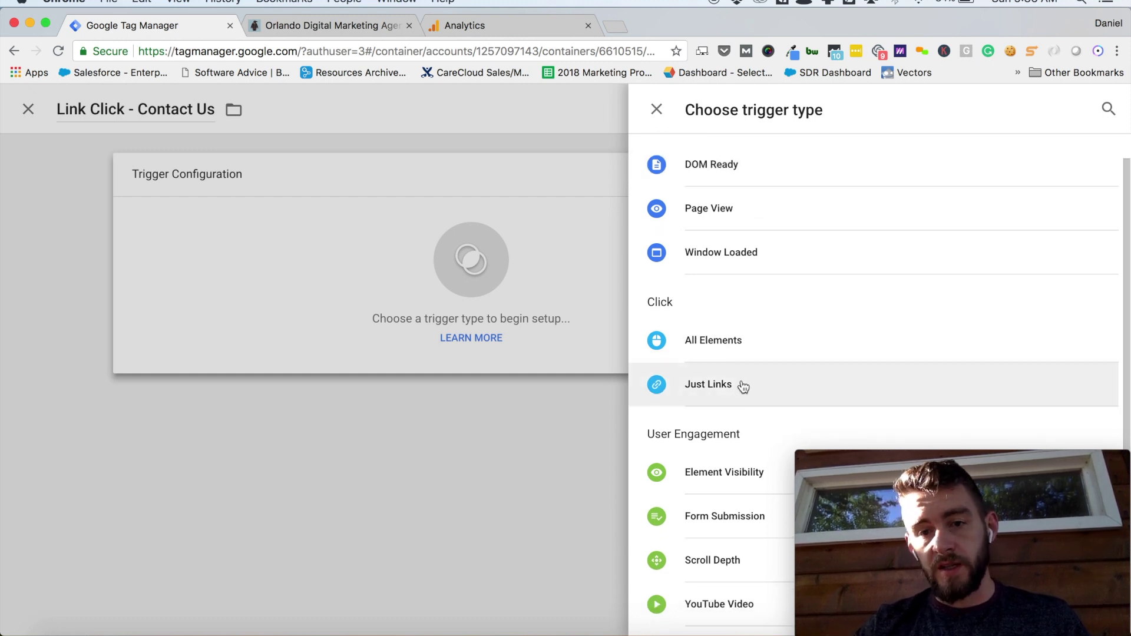
click(729, 354)
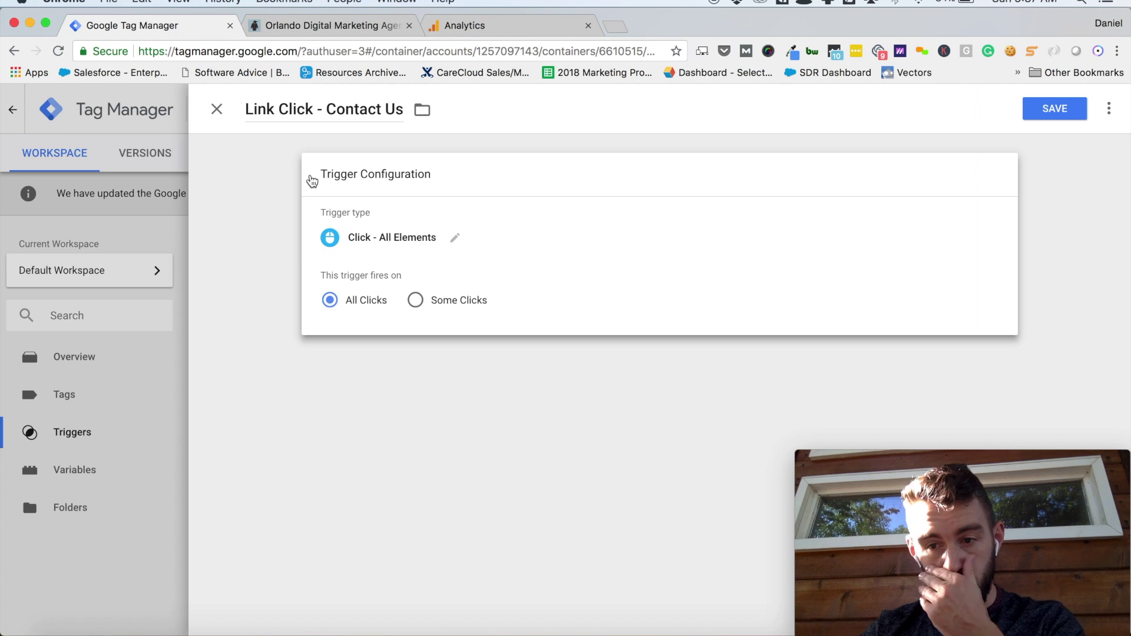
click(223, 112)
Discard the unsaved trigger and launch preview mode on the Plush Republic site
click(484, 259)
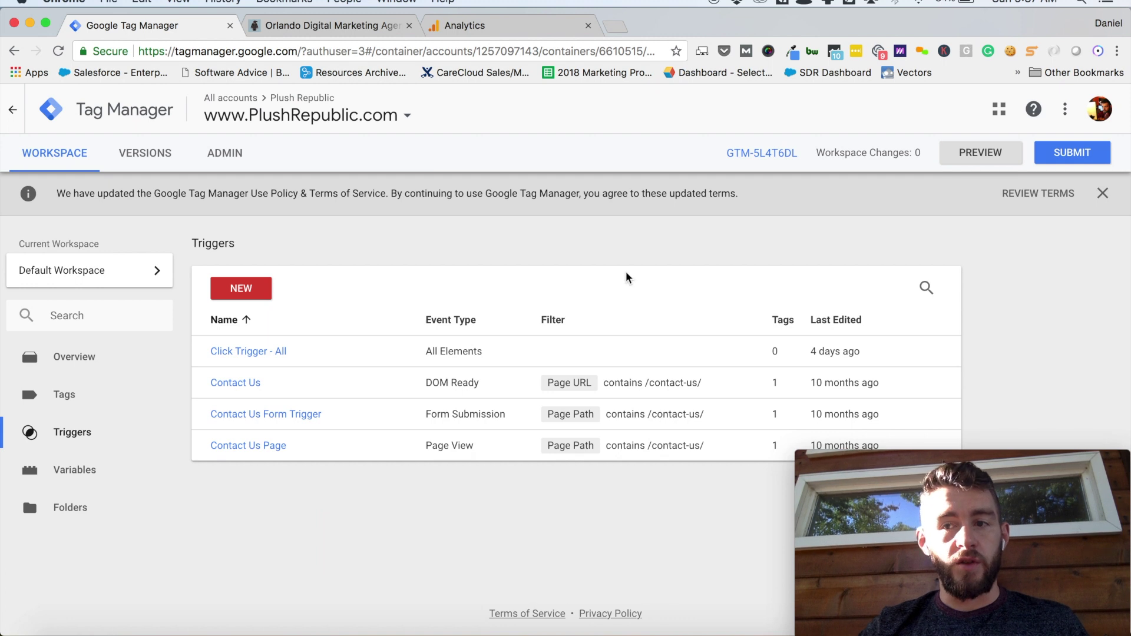
click(983, 158)
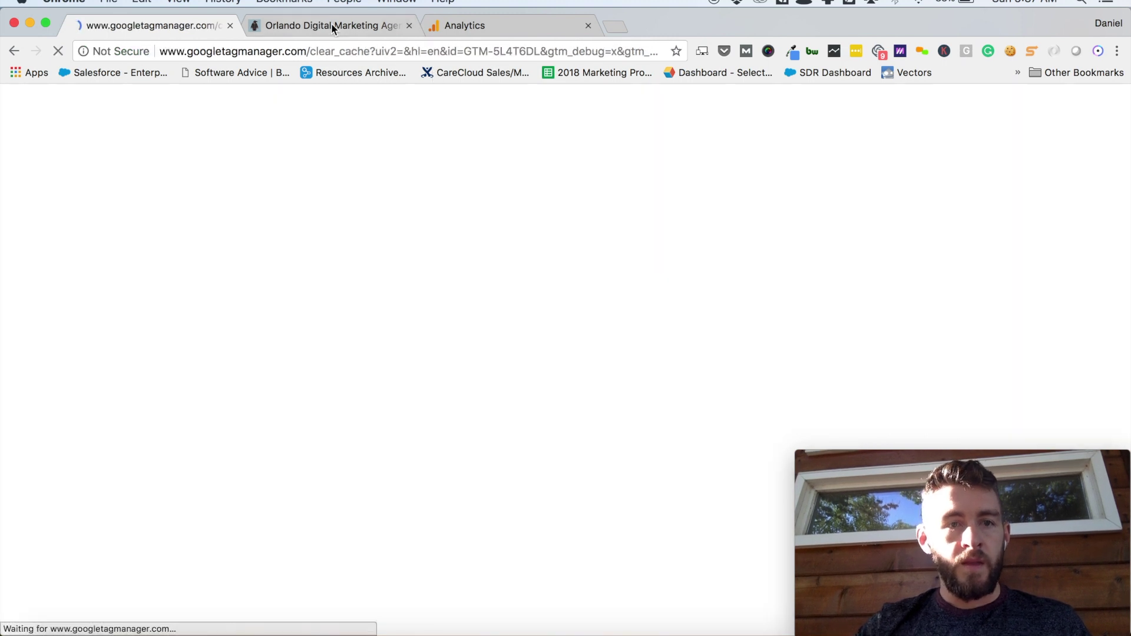
click(330, 23)
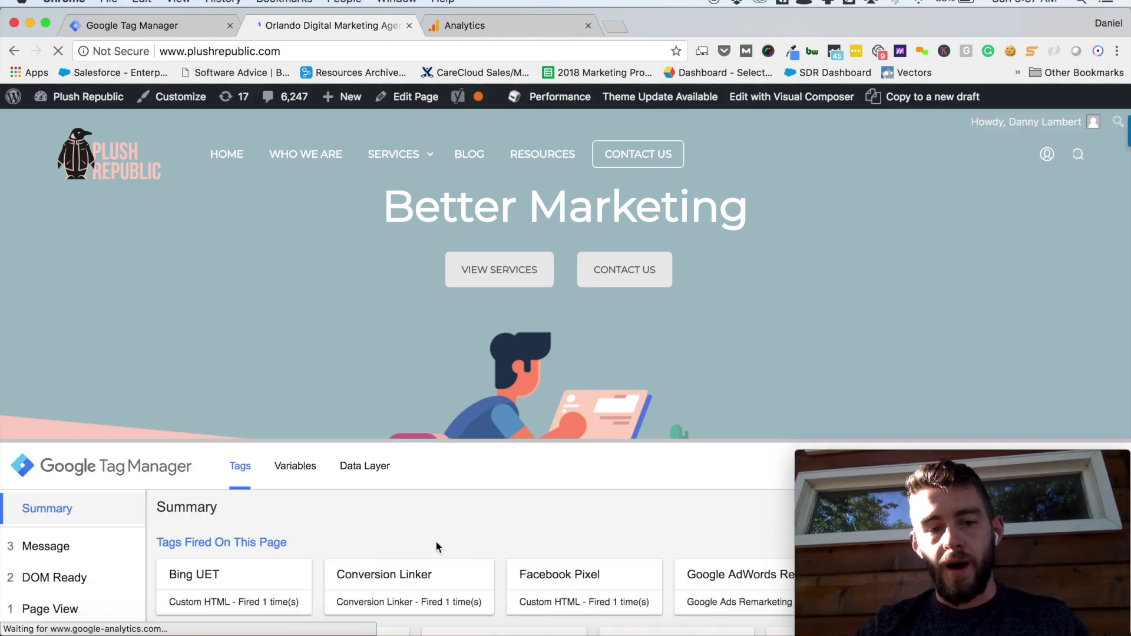
Browse the debug pane's Data Layer, Variables and Tags views for the homepage
scroll(436, 547, down, 2)
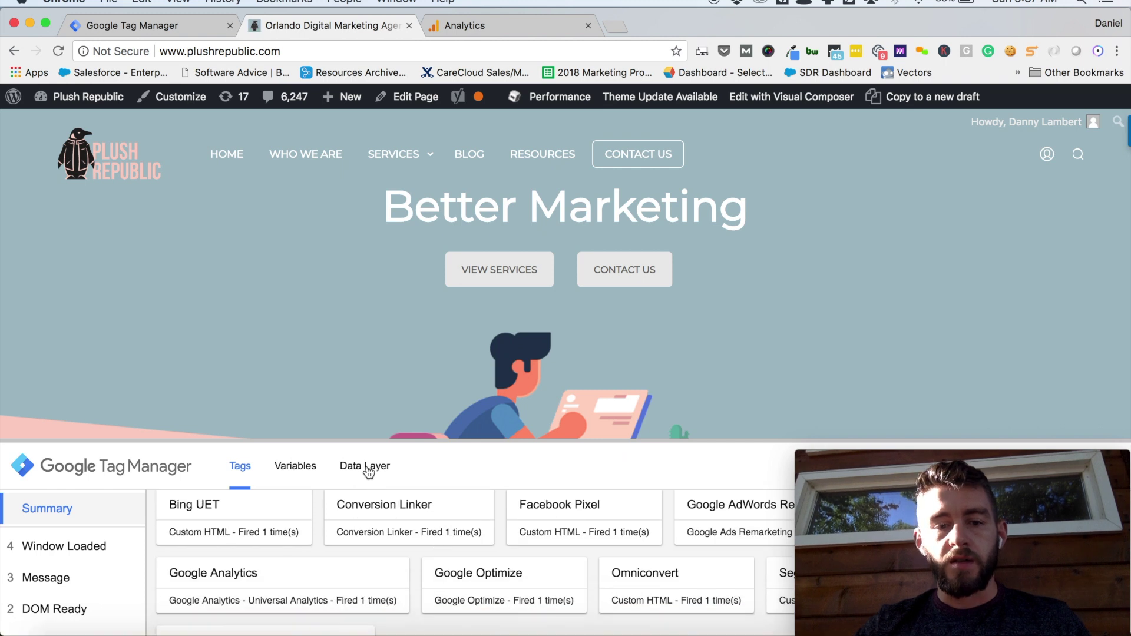
click(370, 468)
click(295, 468)
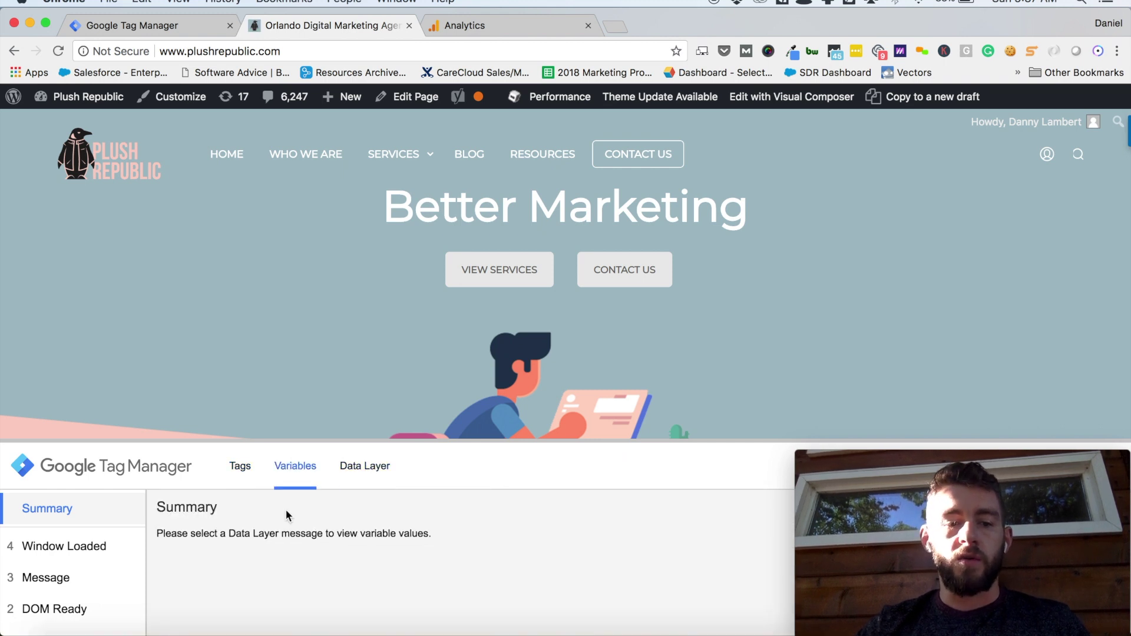
click(239, 466)
scroll(207, 547, down, 5)
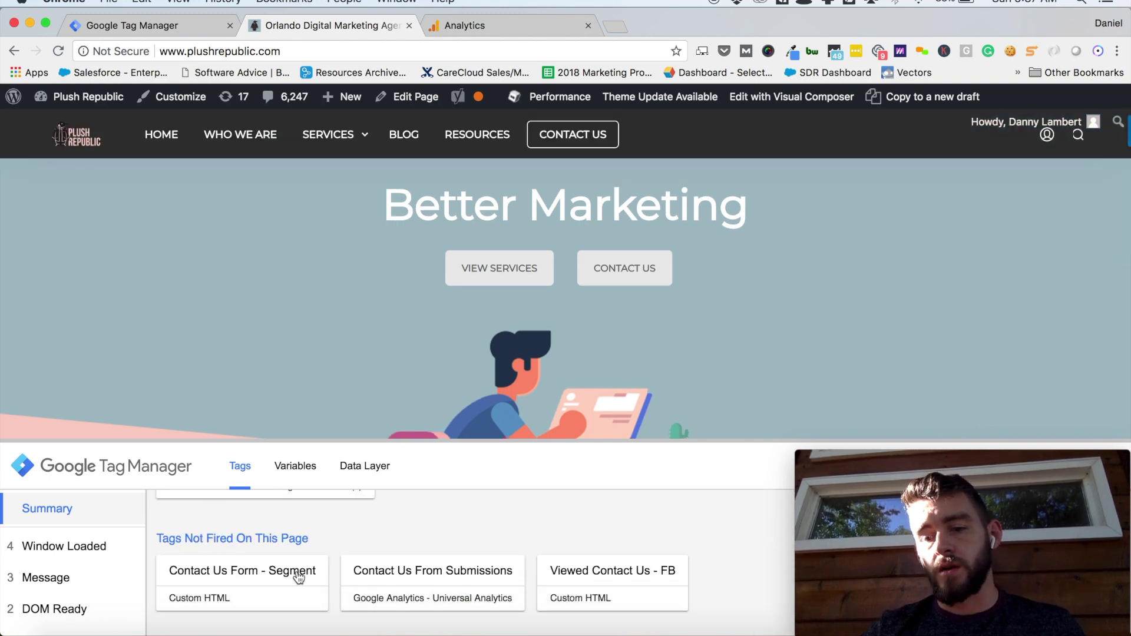
scroll(298, 577, up, 5)
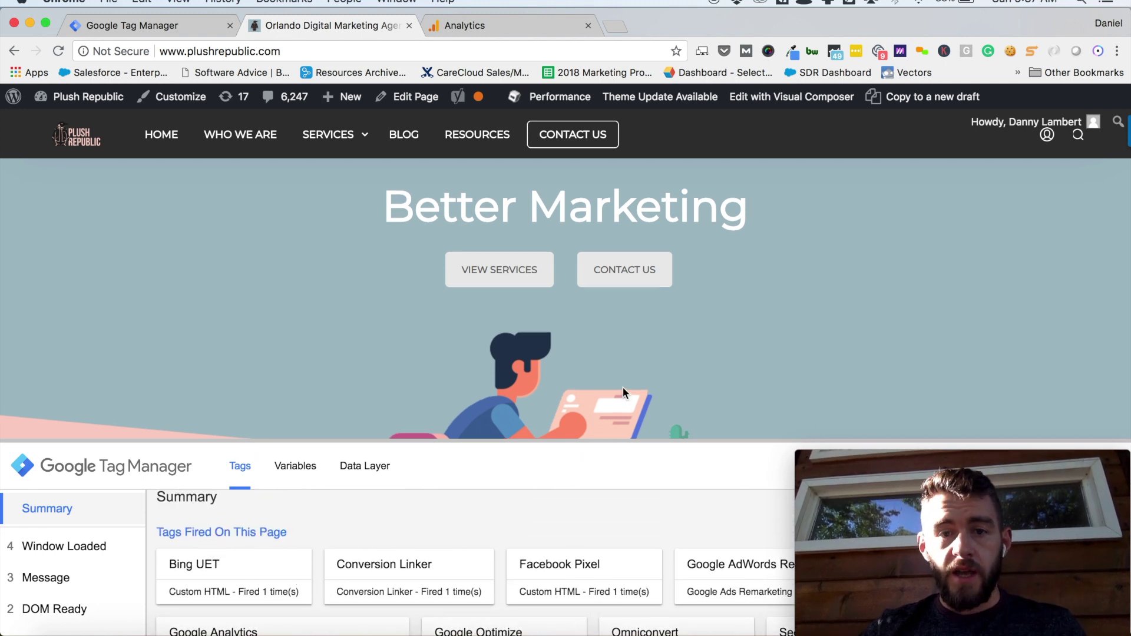
scroll(624, 387, up, 2)
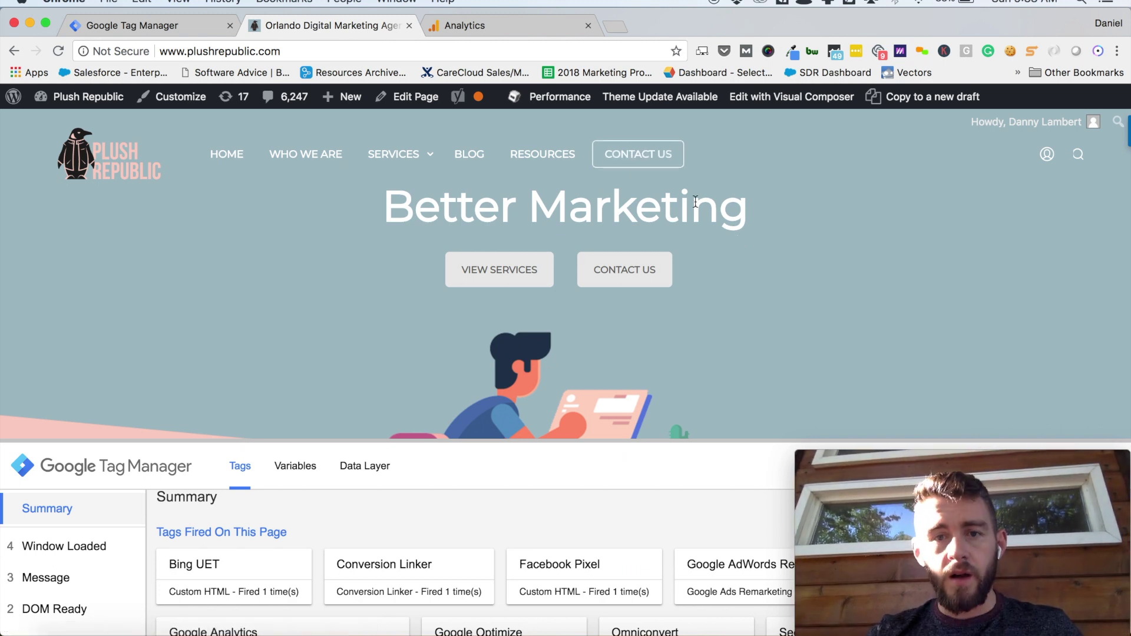
Click the Contact Us link and inspect the resulting gtm.click event's variables
double_click(642, 152)
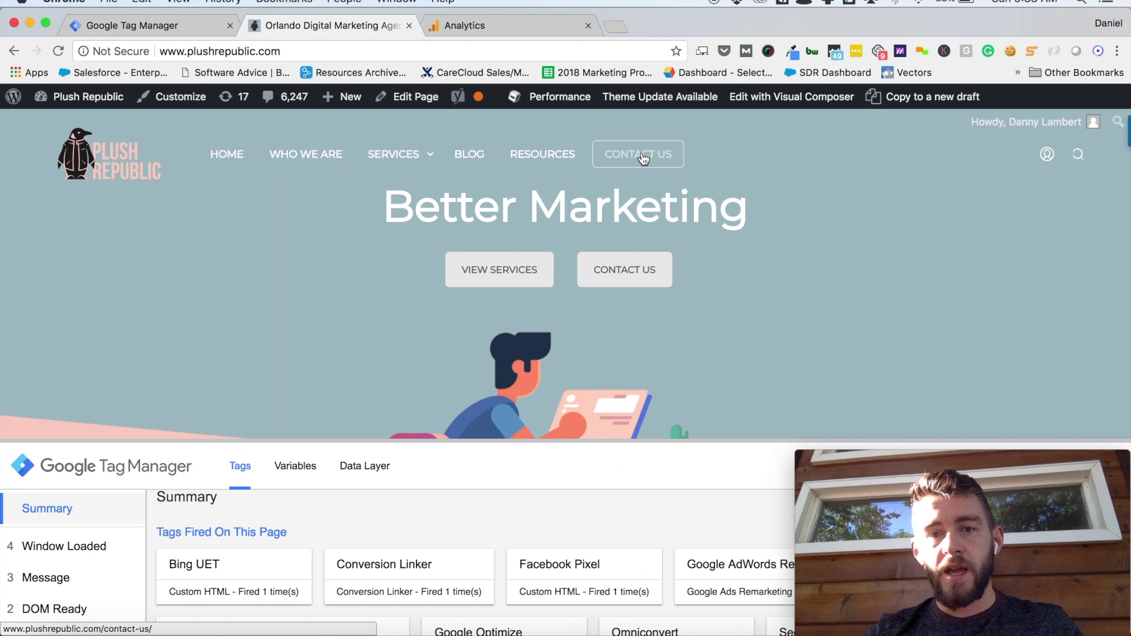
super+click(641, 152)
click(789, 151)
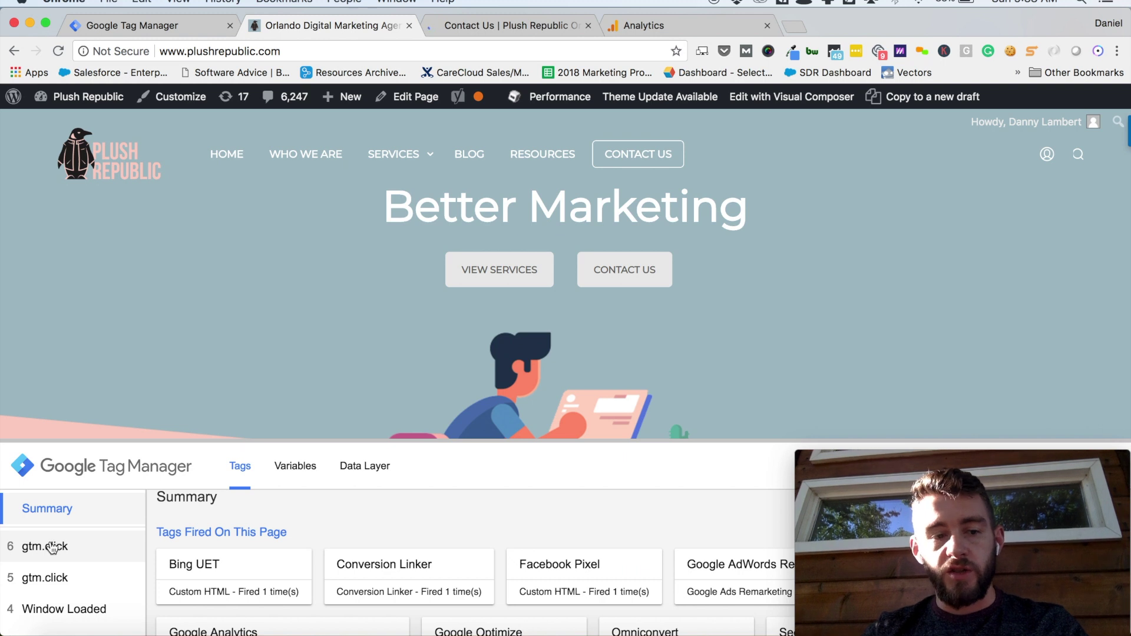
click(55, 547)
click(289, 468)
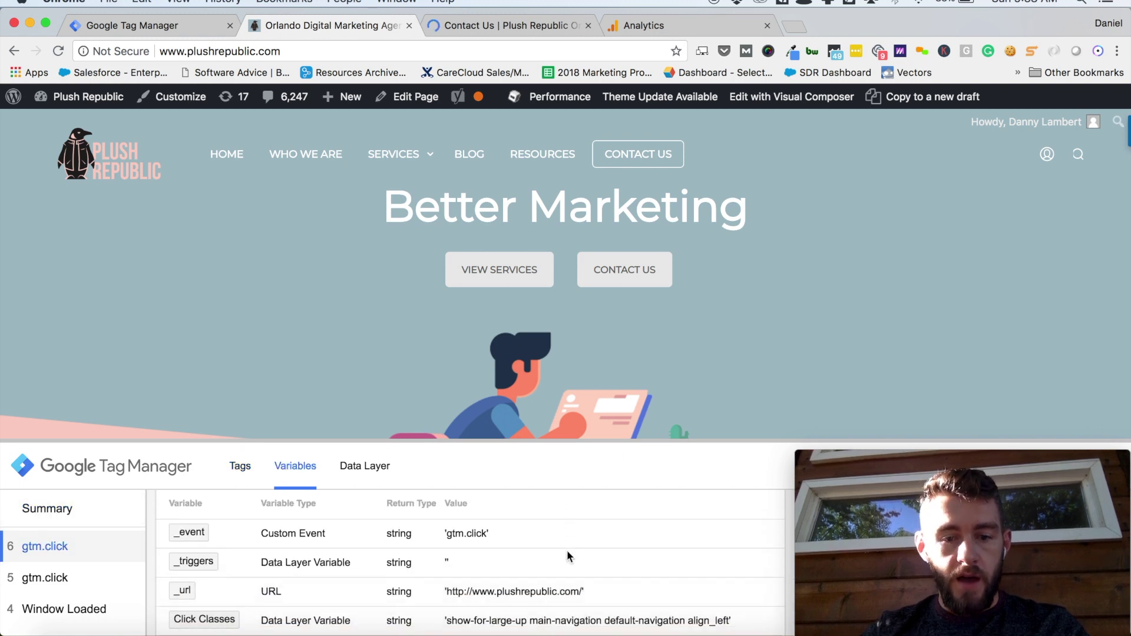
scroll(566, 551, down, 1)
scroll(566, 549, down, 2)
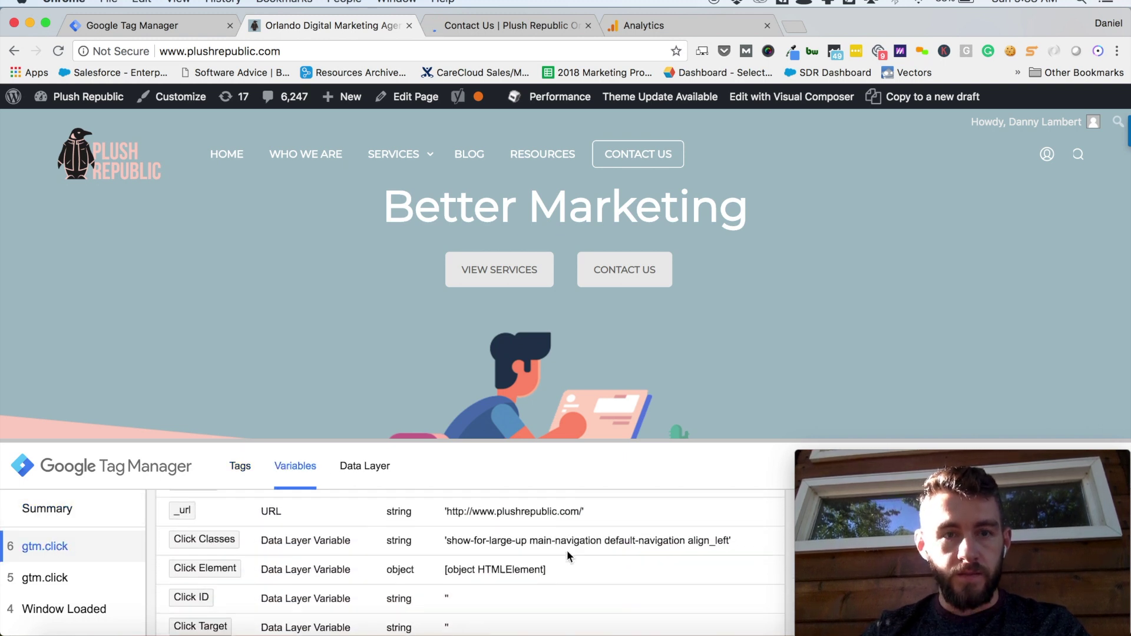
Fire another Contact Us click, close the extra page, and view the new gtm.click's variables
click(642, 153)
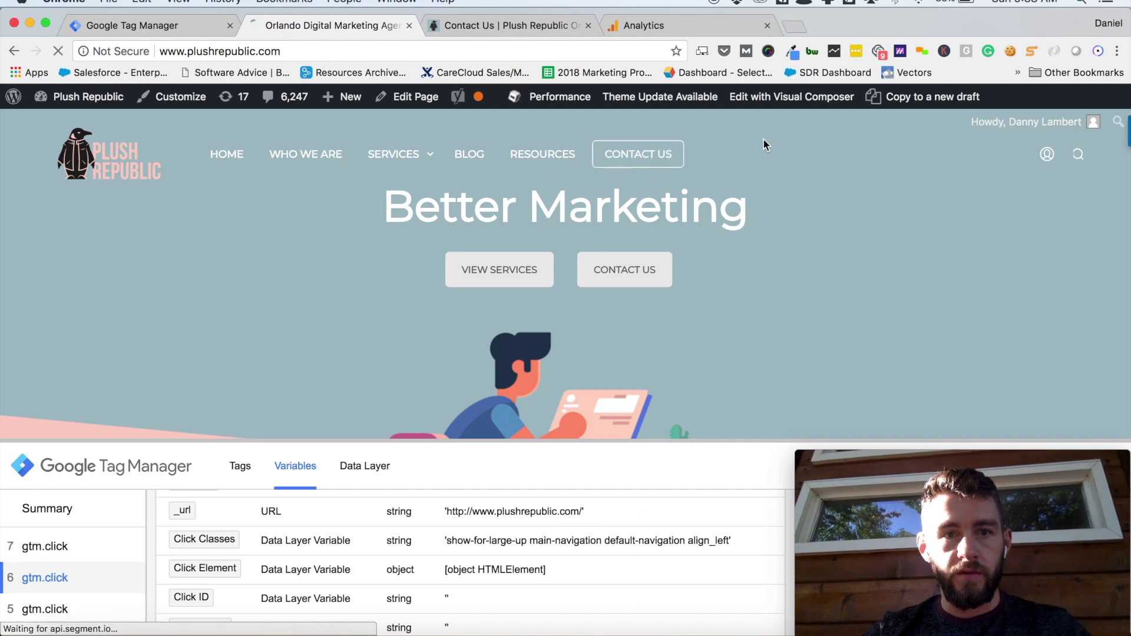
click(578, 27)
click(587, 26)
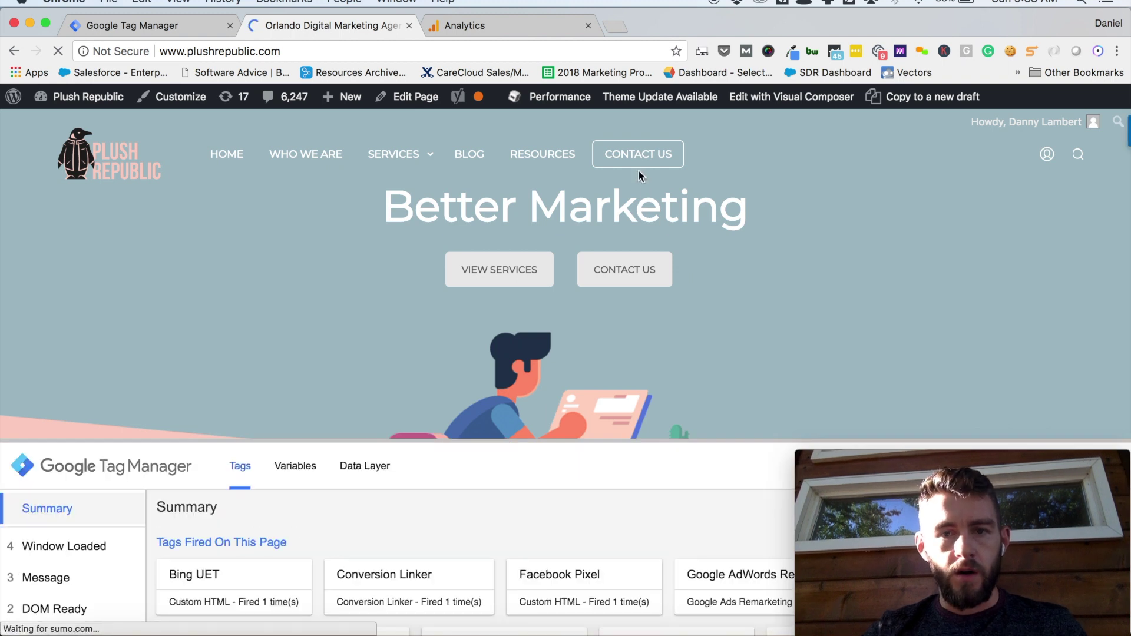
super+click(638, 167)
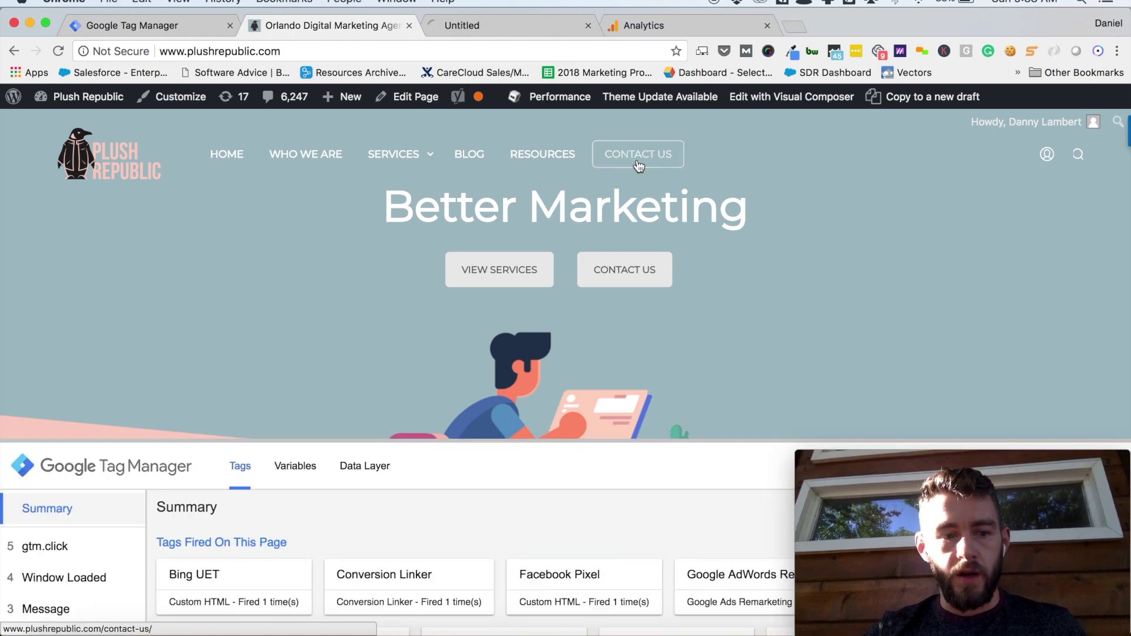
click(62, 548)
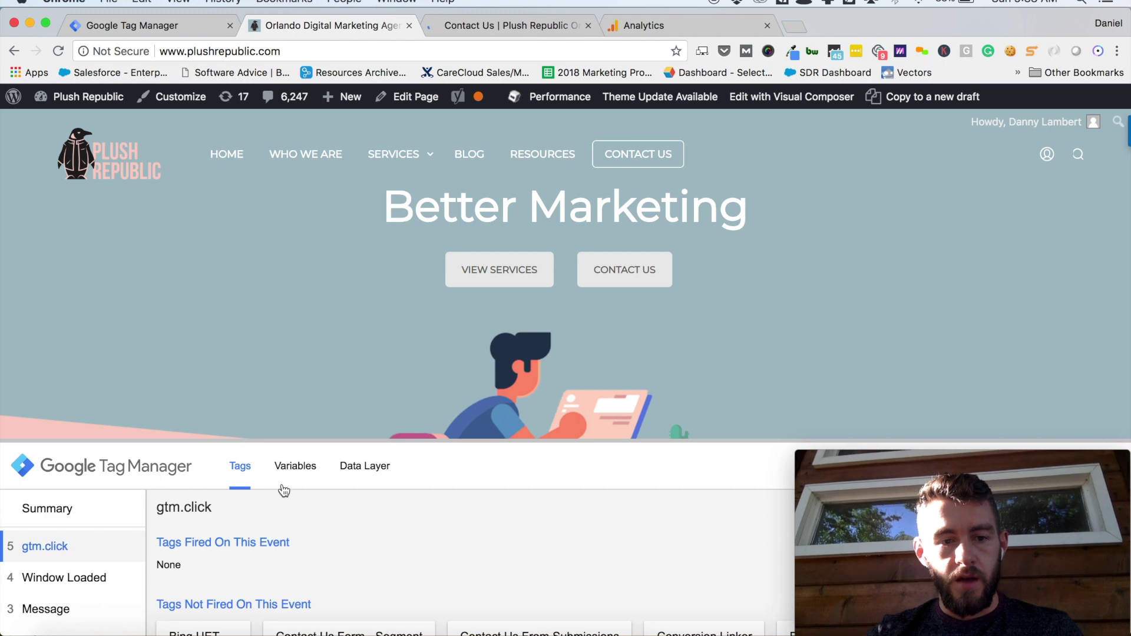
scroll(289, 546, down, 1)
click(299, 469)
Find and copy the Click Element contact-us URL from the gtm.click variables
scroll(408, 538, down, 3)
scroll(407, 539, down, 3)
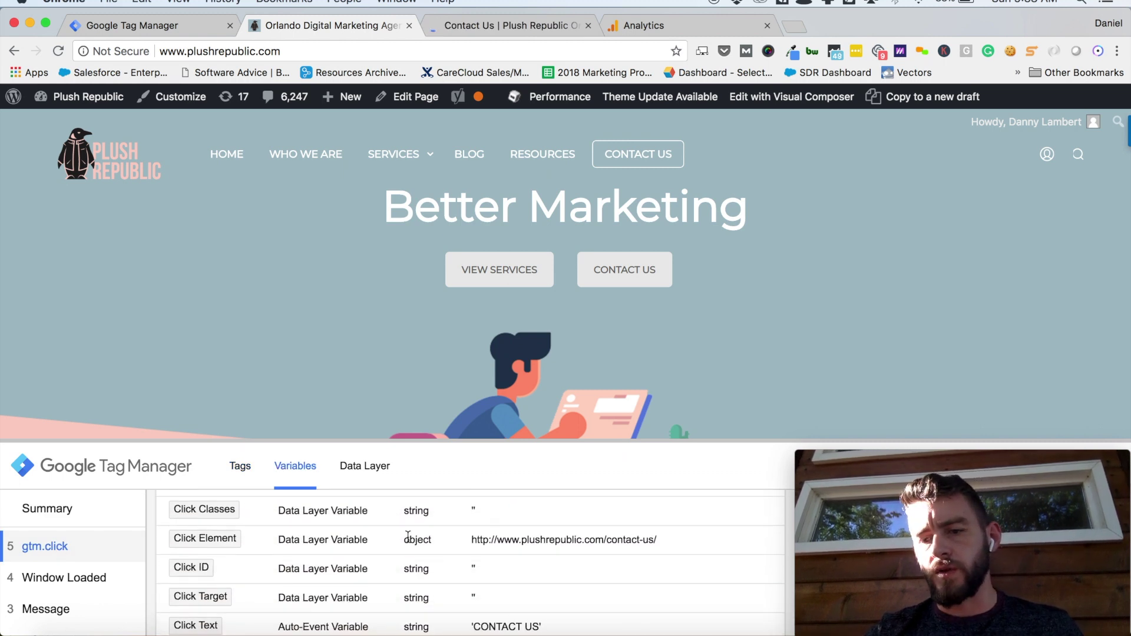
scroll(410, 541, down, 2)
scroll(409, 541, up, 4)
scroll(409, 541, down, 3)
scroll(407, 541, down, 5)
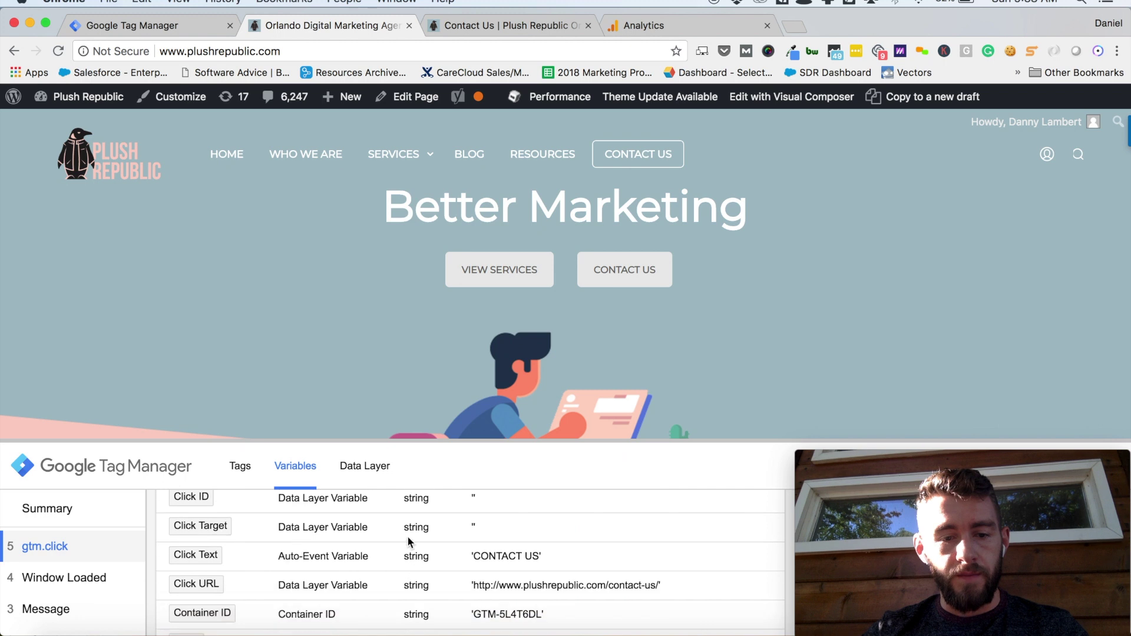
scroll(408, 541, down, 8)
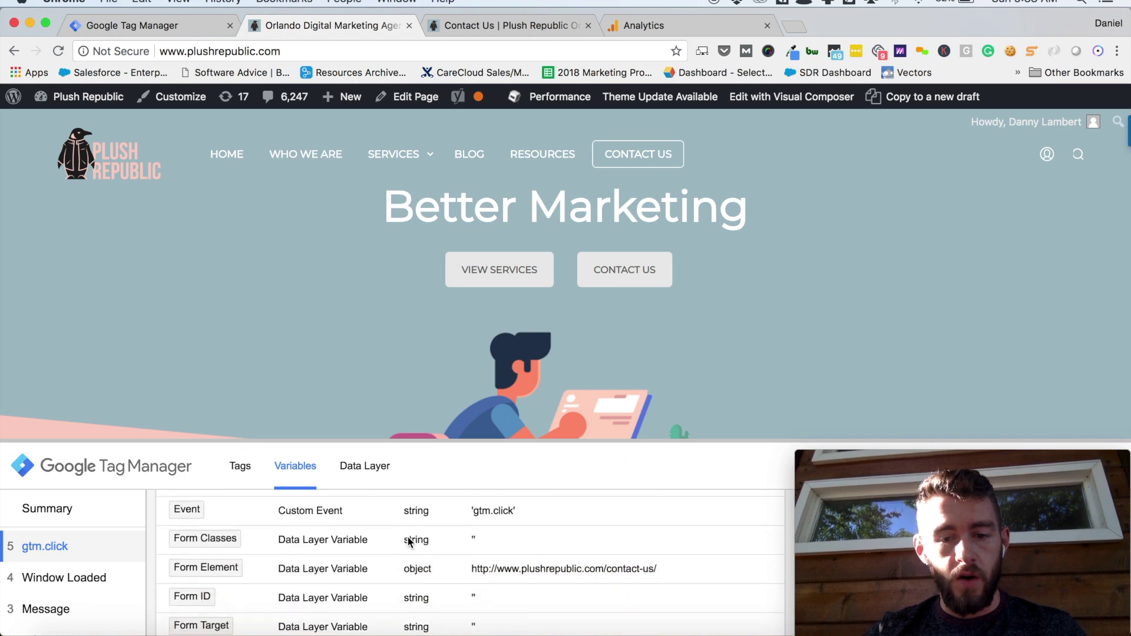
scroll(408, 540, up, 15)
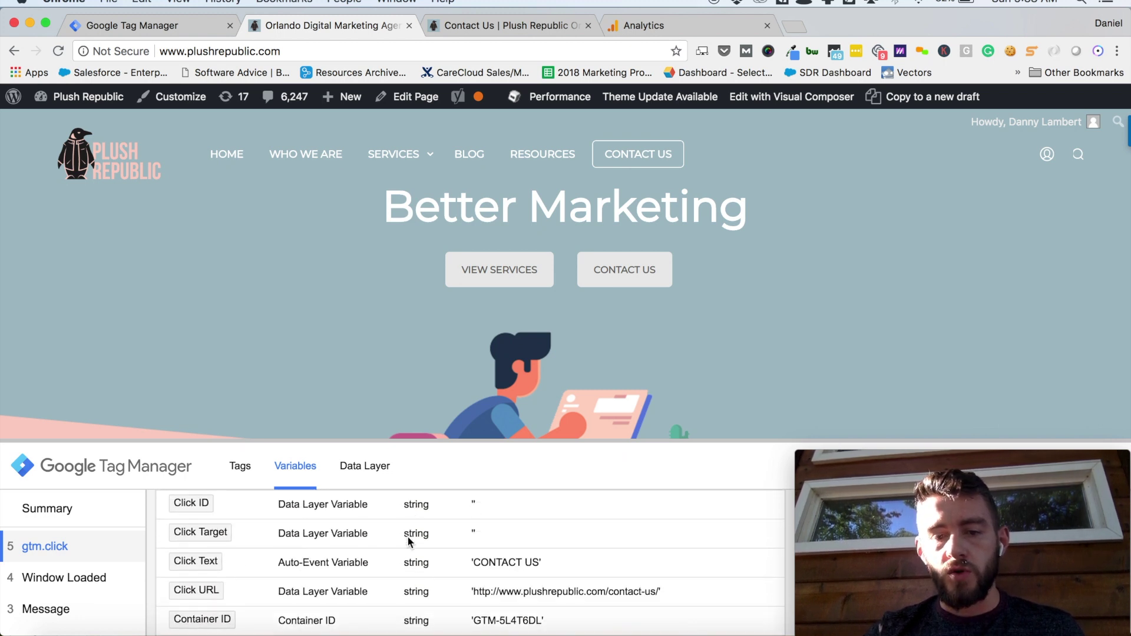
scroll(407, 537, down, 4)
scroll(408, 536, down, 15)
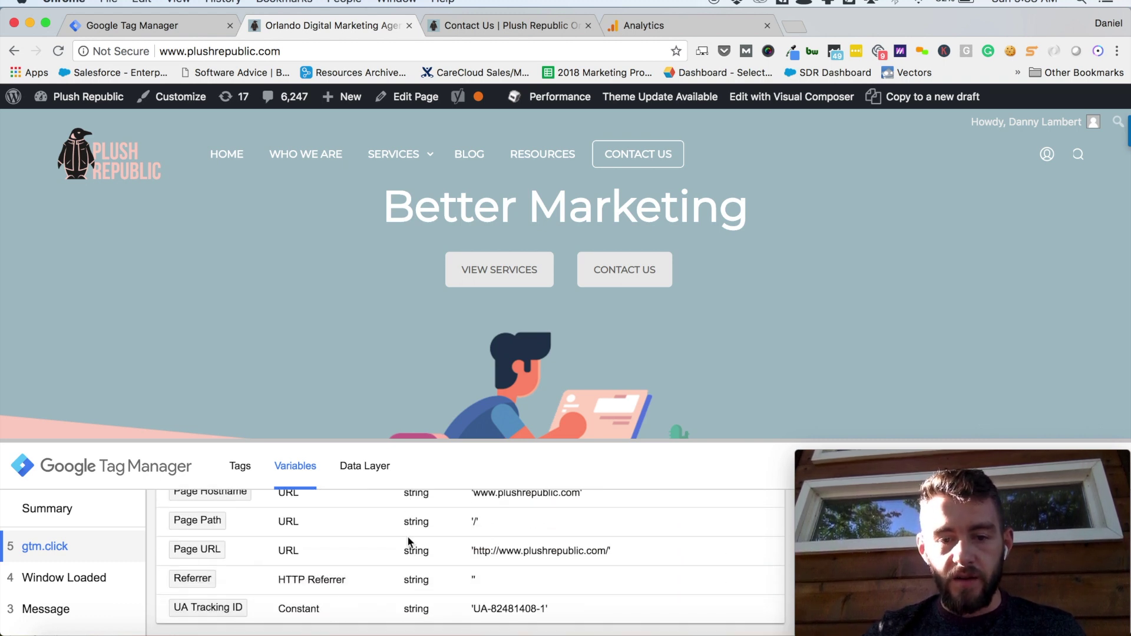
scroll(408, 535, up, 6)
scroll(408, 537, up, 3)
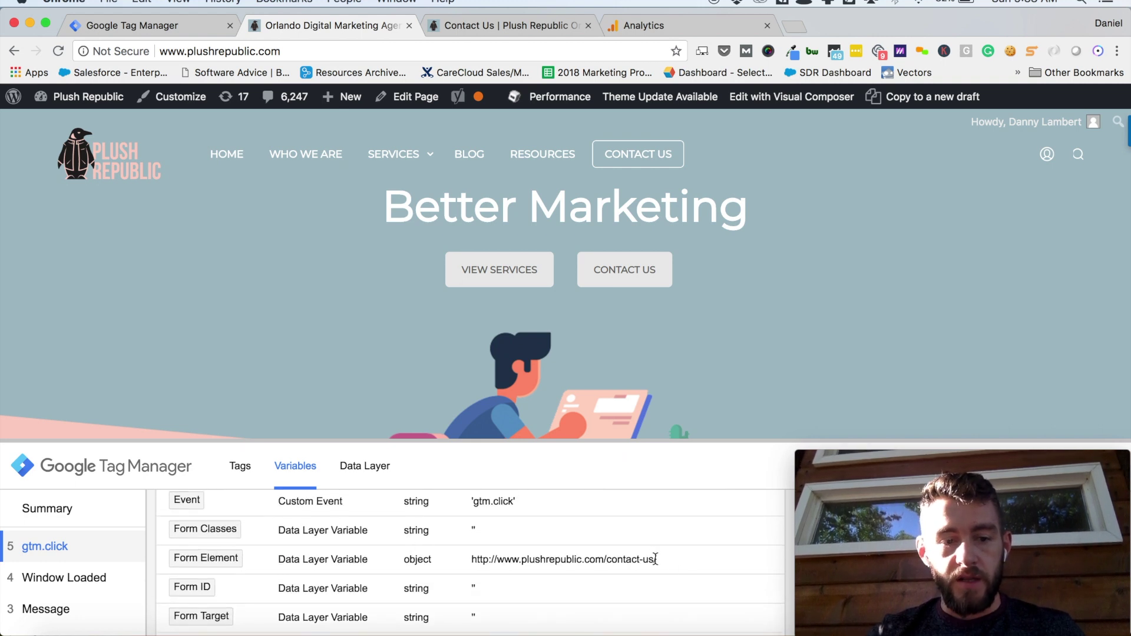
scroll(659, 560, up, 3)
scroll(656, 559, down, 3)
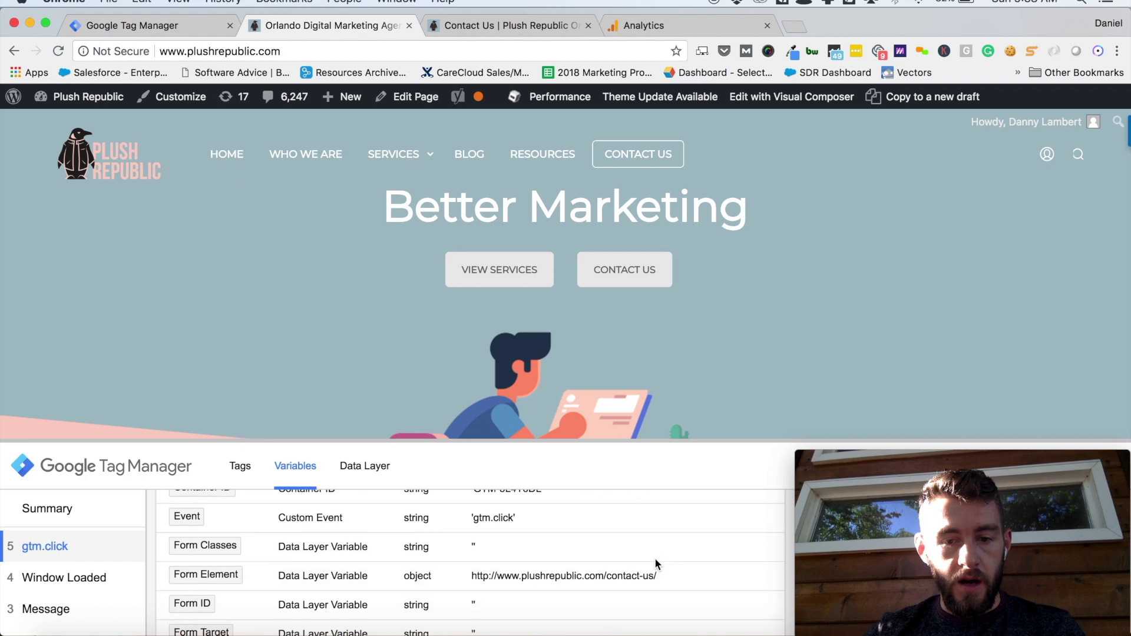
scroll(655, 560, up, 6)
scroll(655, 562, up, 2)
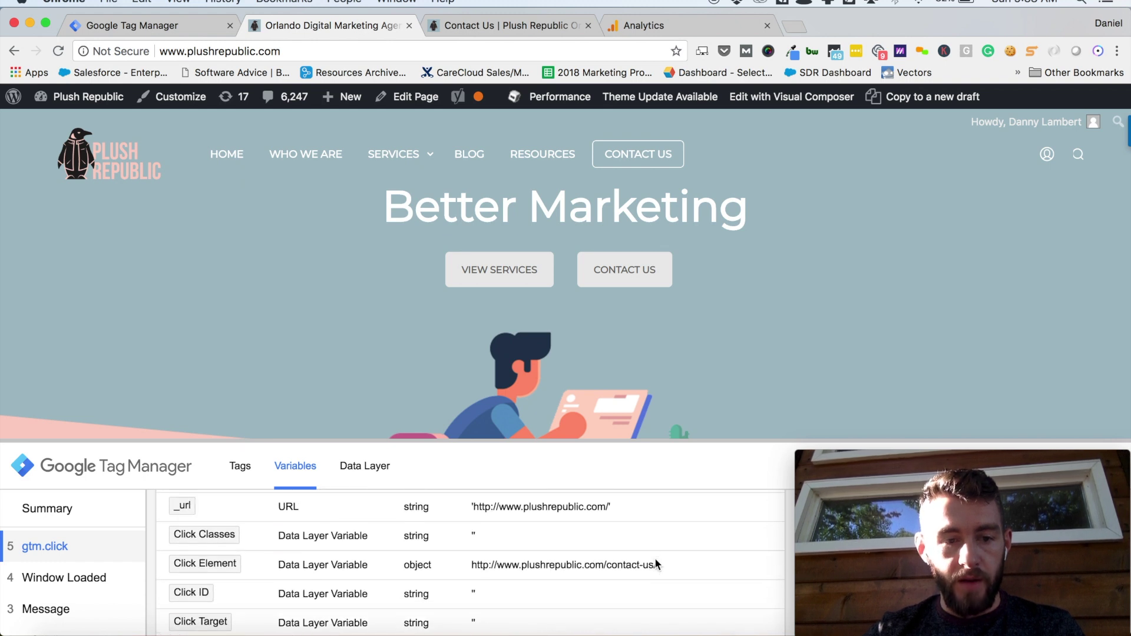
drag(656, 565, 480, 568)
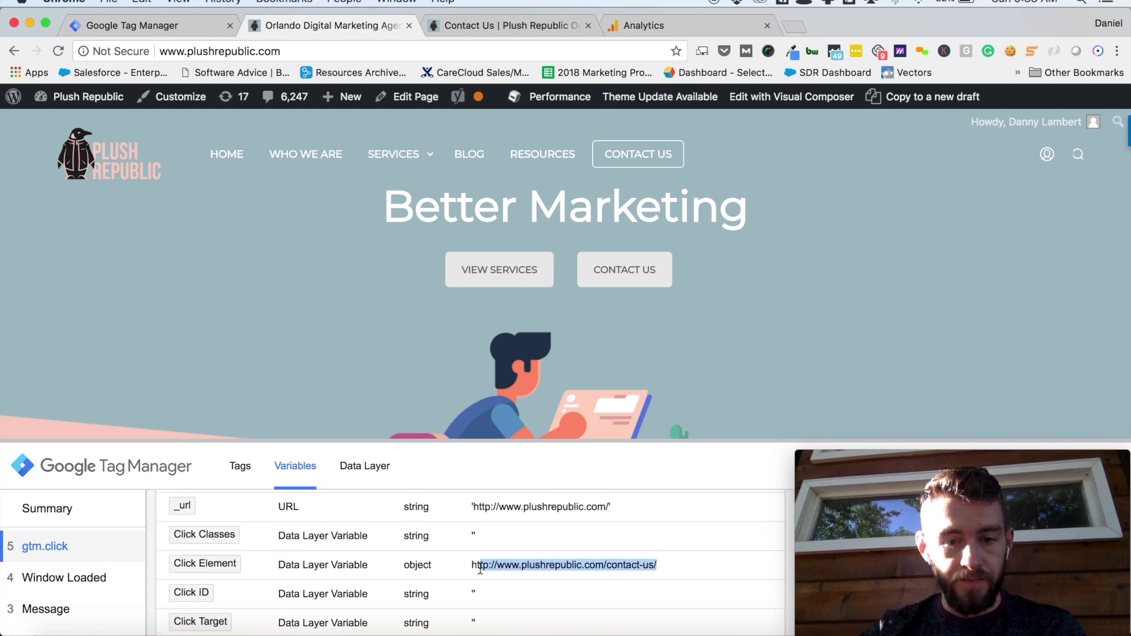
scroll(472, 567, up, 1)
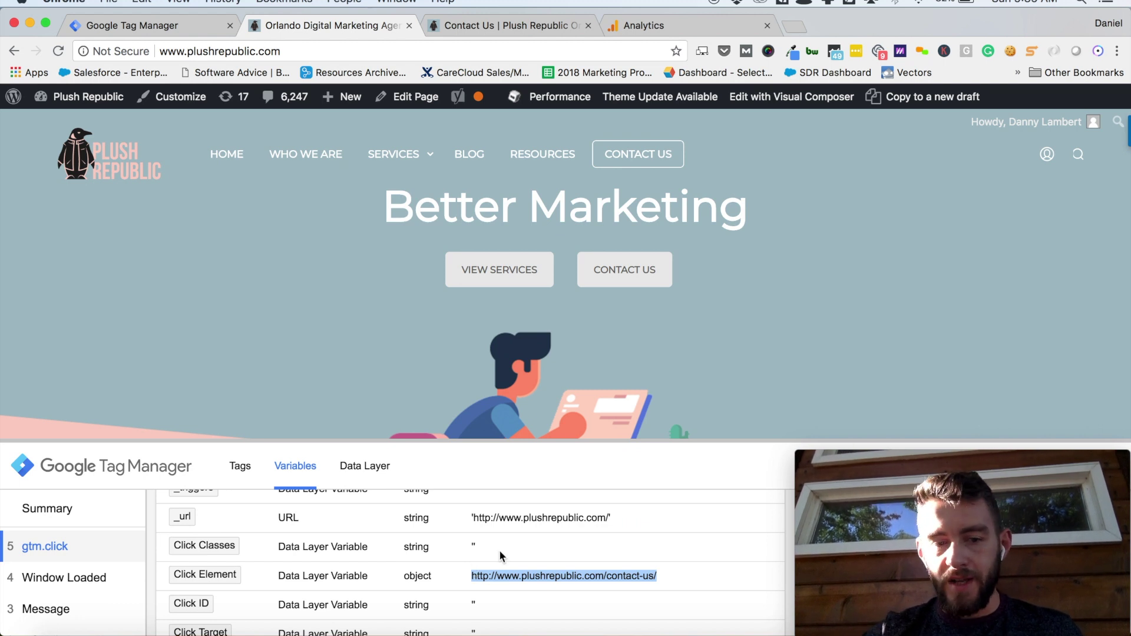
scroll(499, 550, up, 3)
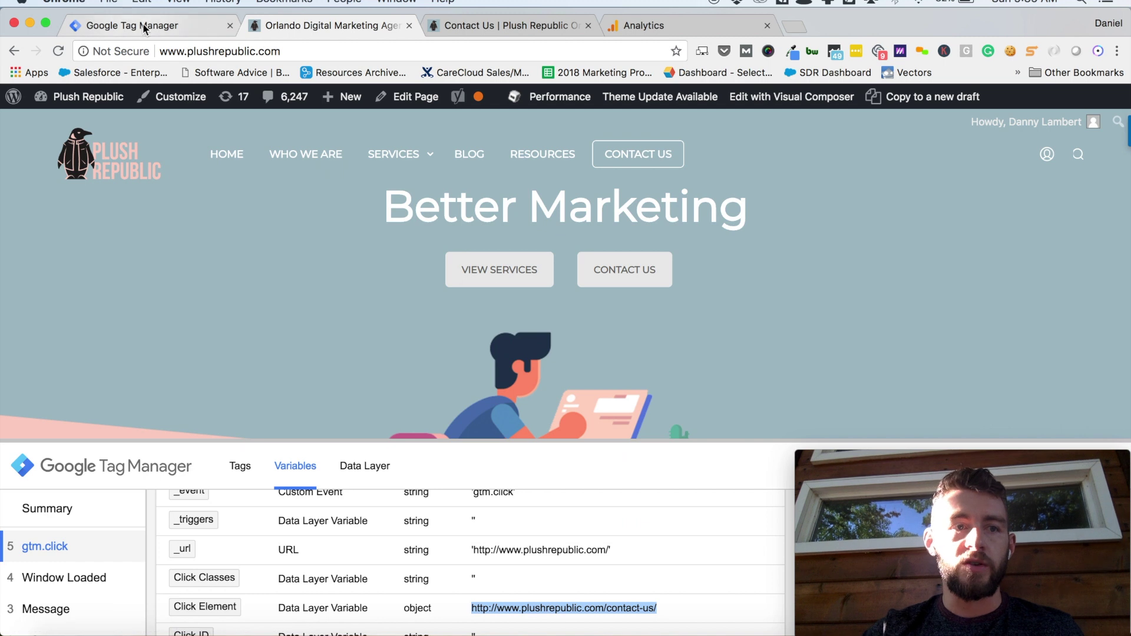
click(166, 28)
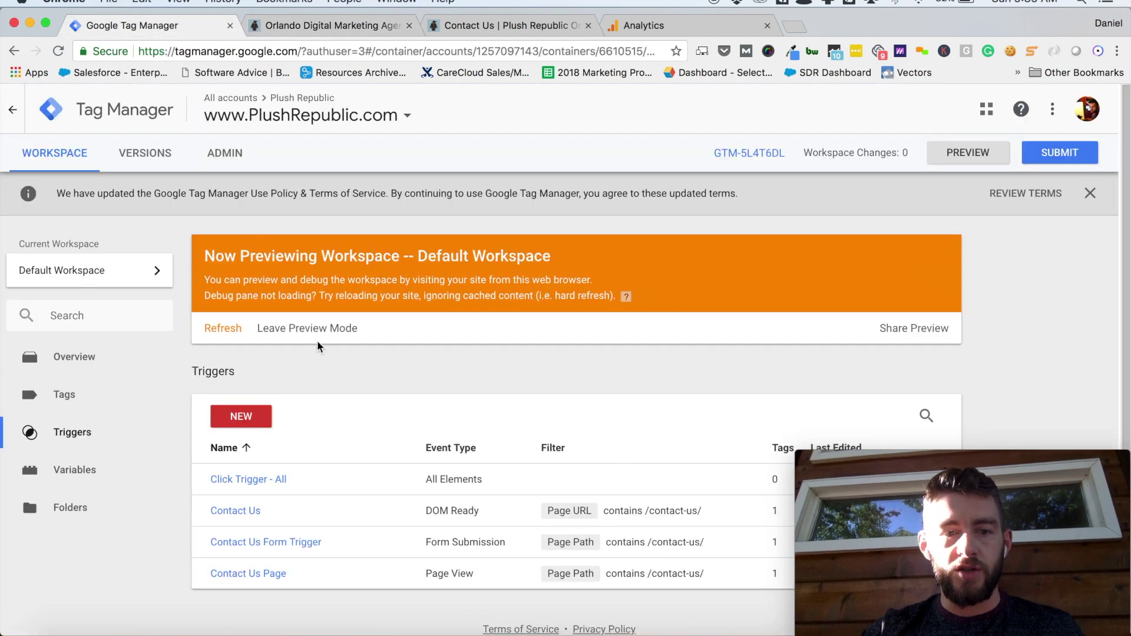
Start a new trigger named 'Link Click - Contact Us'
click(243, 418)
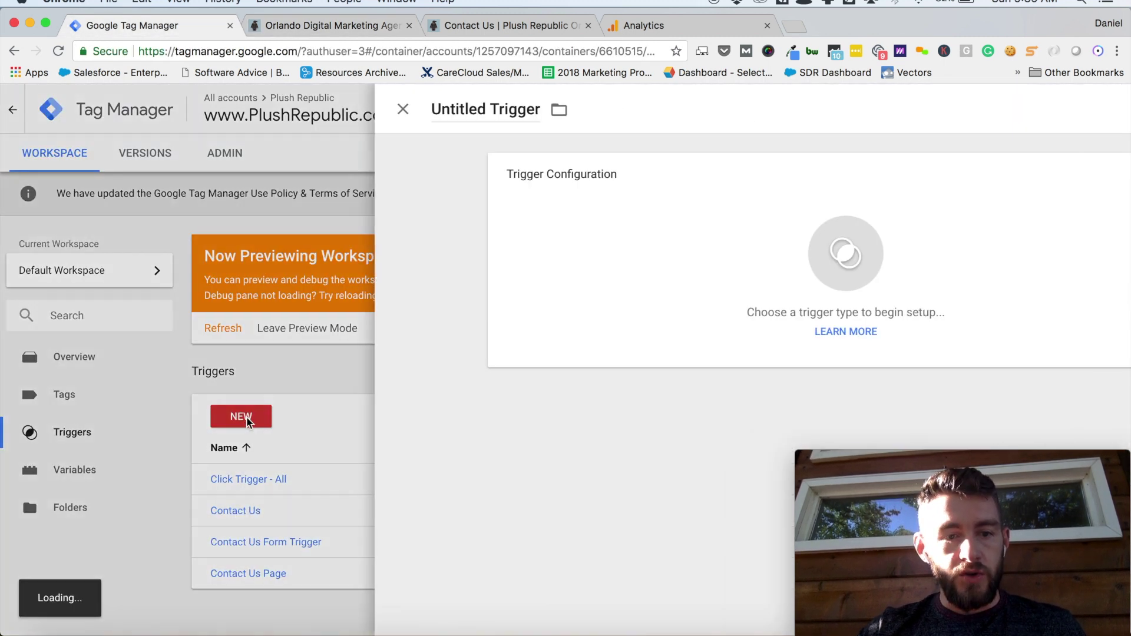
click(289, 113)
key(super+a)
text(Link)
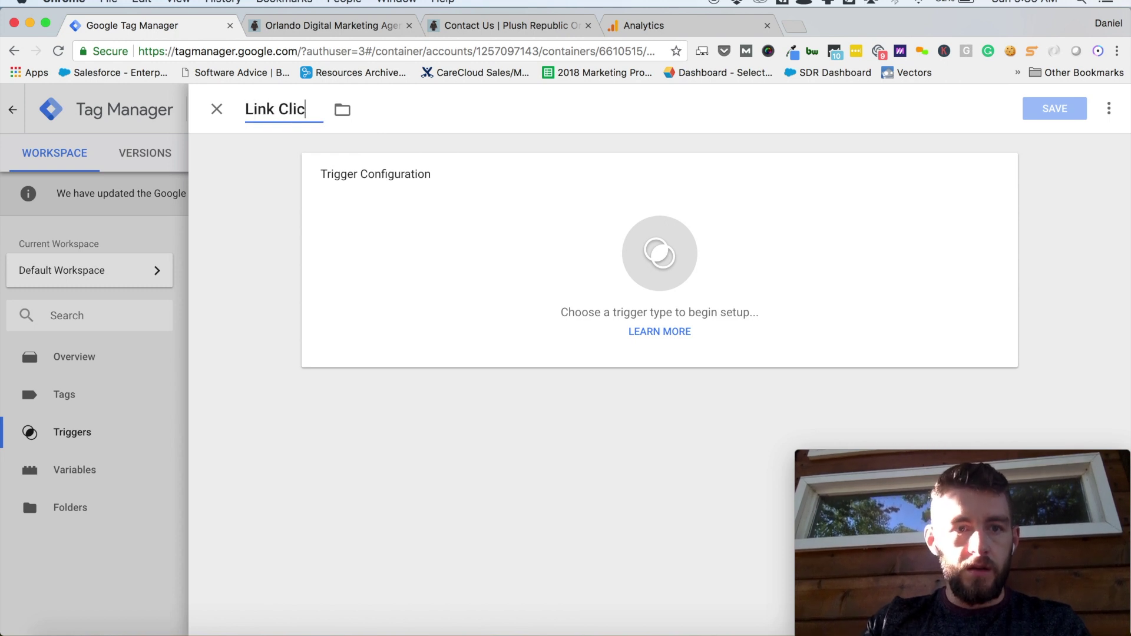
text( Click - Contact Us)
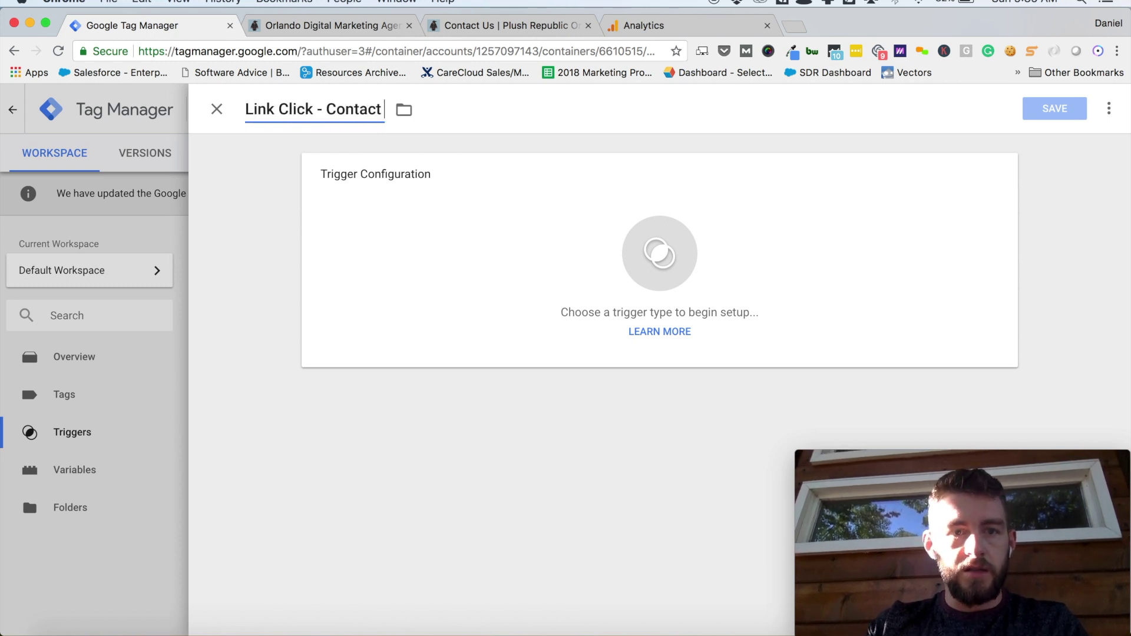
Make it a Click – All Elements trigger on Some Clicks, conditioned on Click Element
click(460, 209)
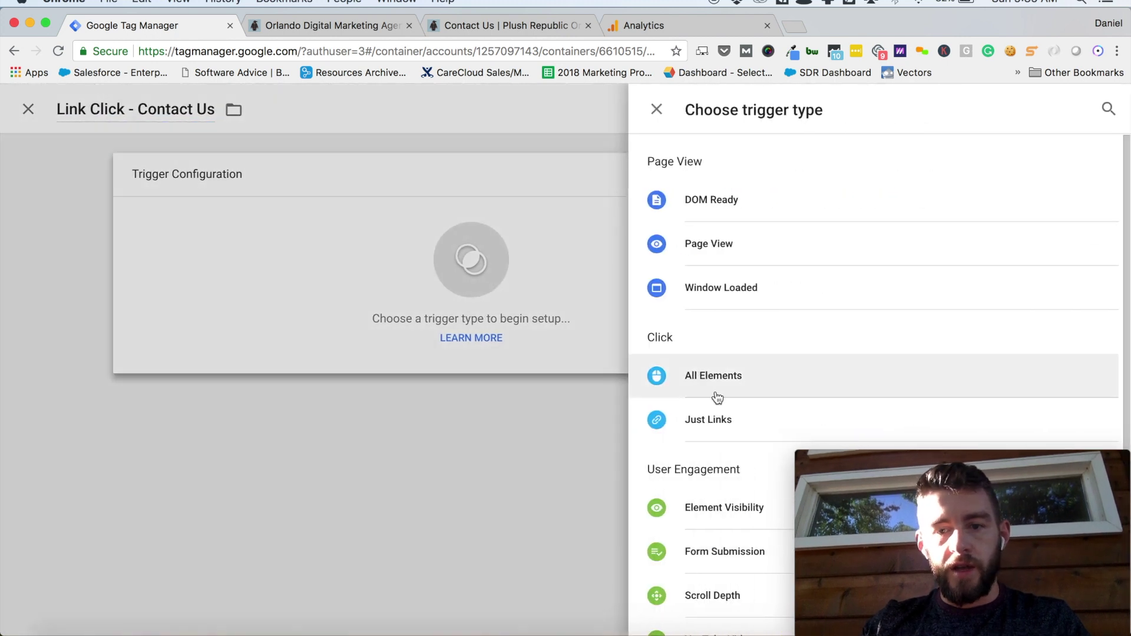
click(712, 379)
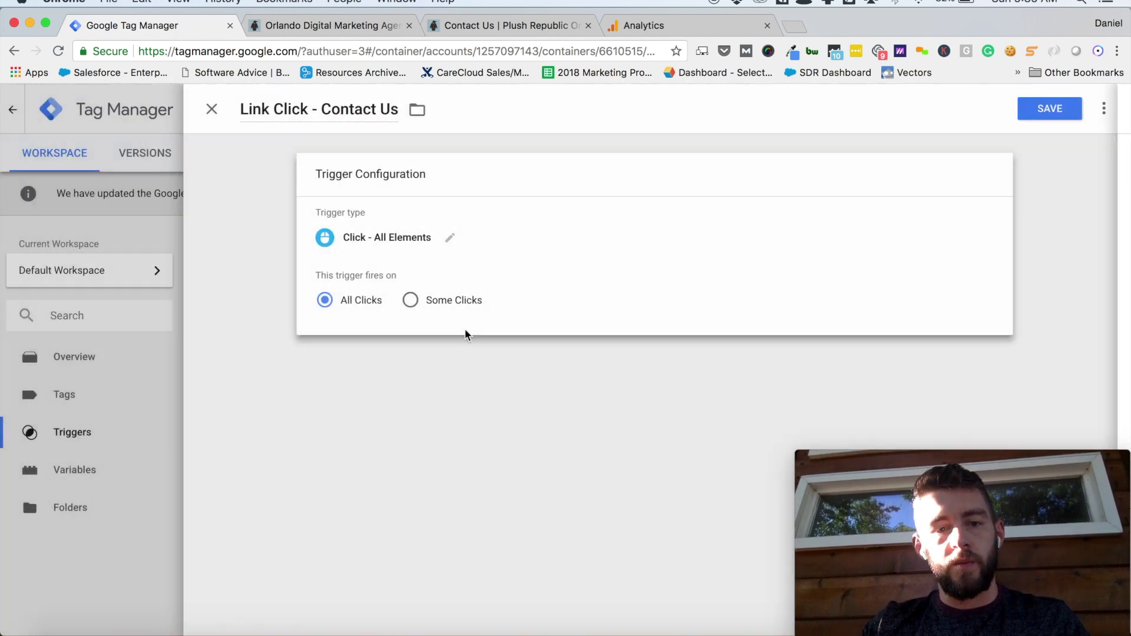
click(417, 301)
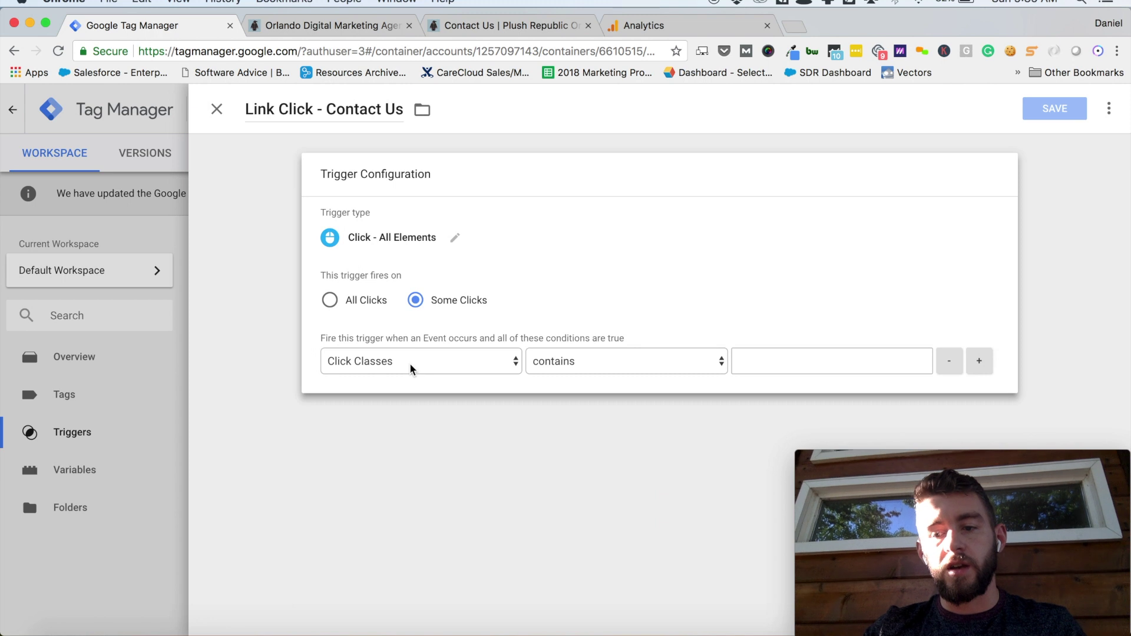
click(760, 361)
text(contact-u)
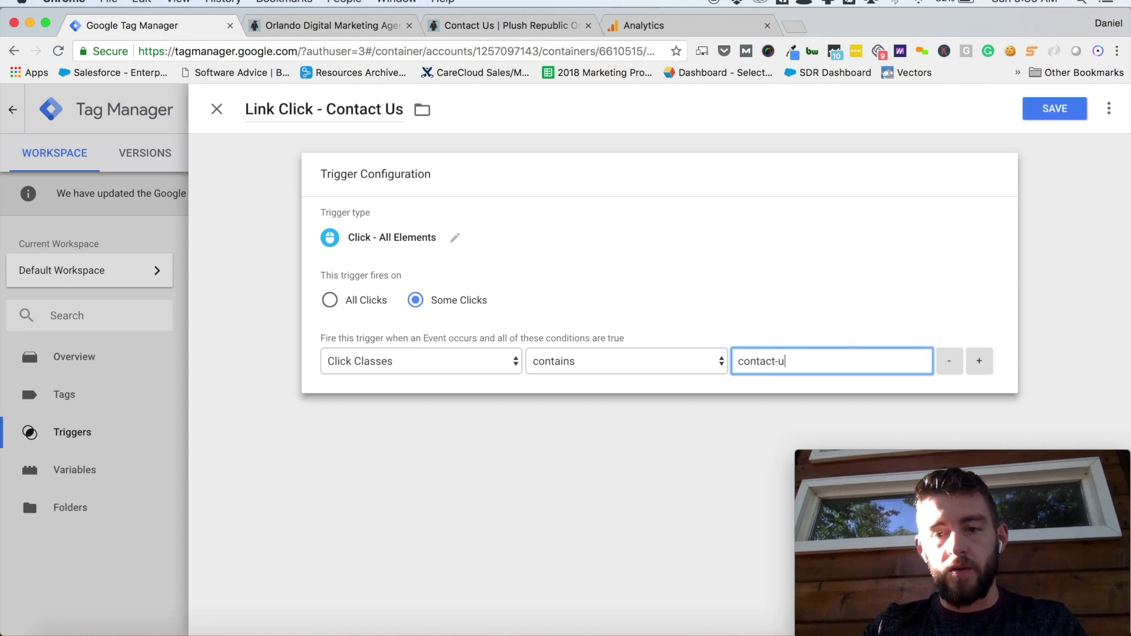
key(BackSpace)
key(BackSpace)
key(BackSpace)
key(BackSpace)
key(BackSpace)
key(BackSpace)
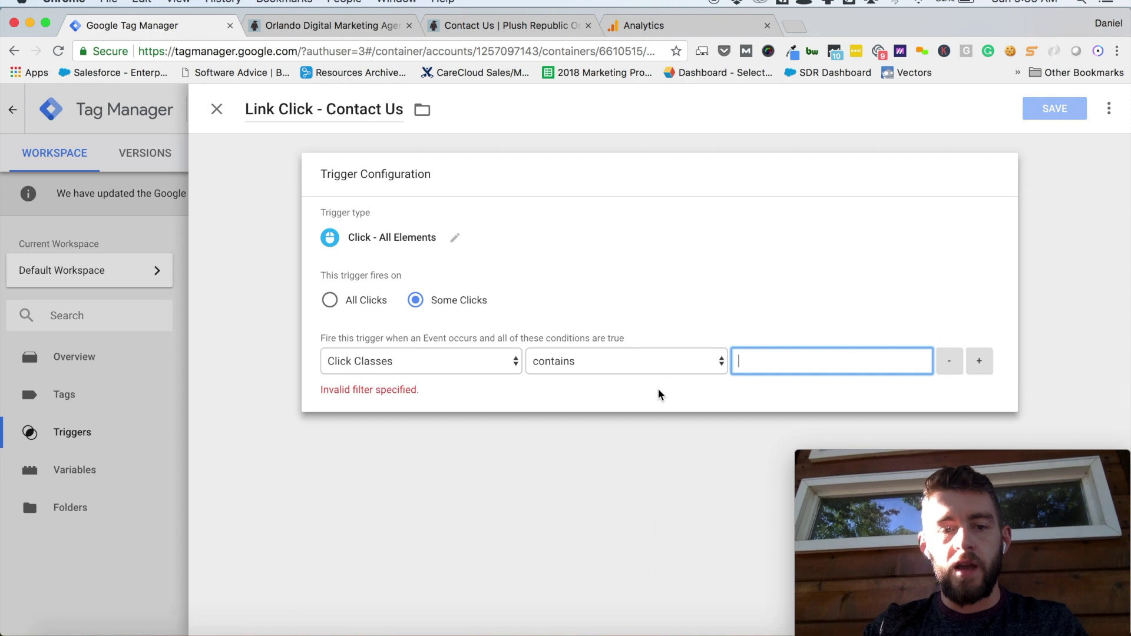
click(459, 372)
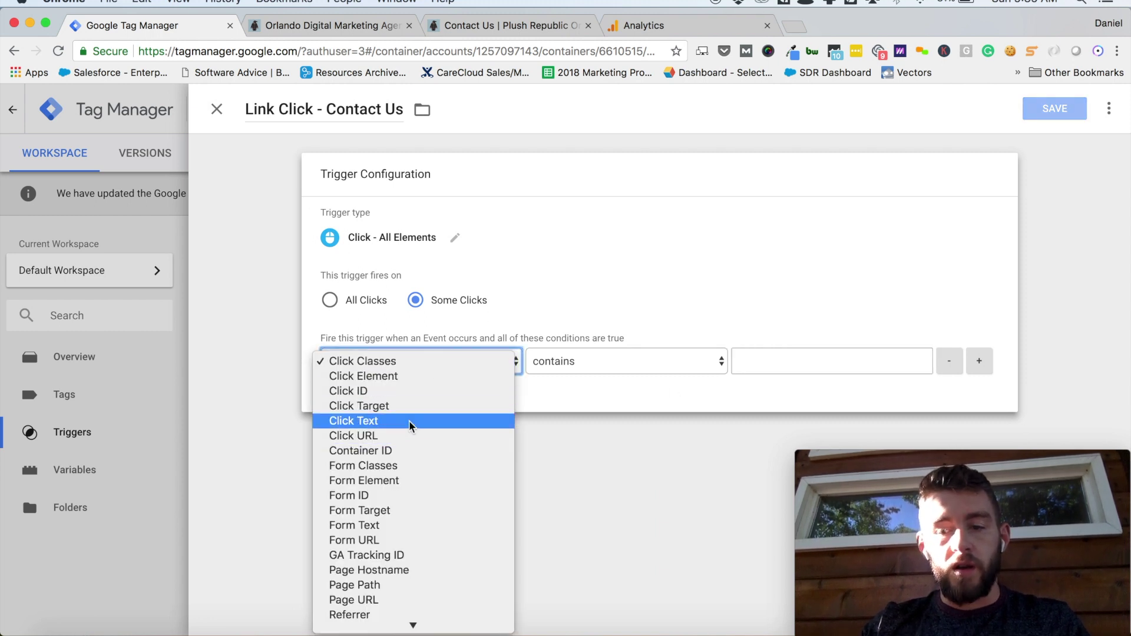
click(390, 380)
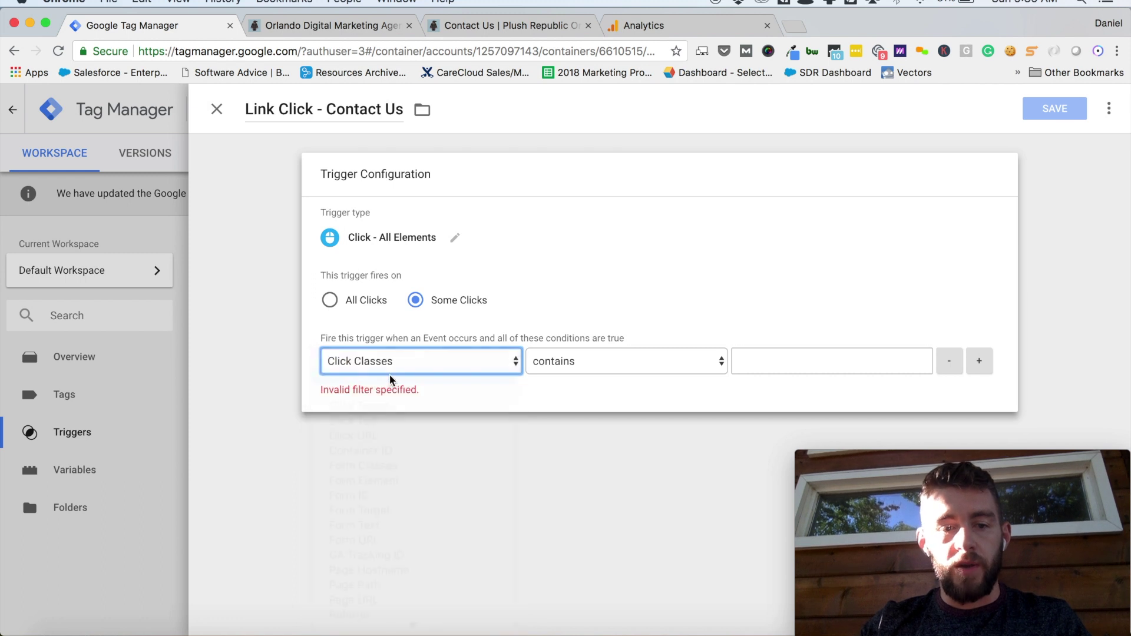
click(345, 26)
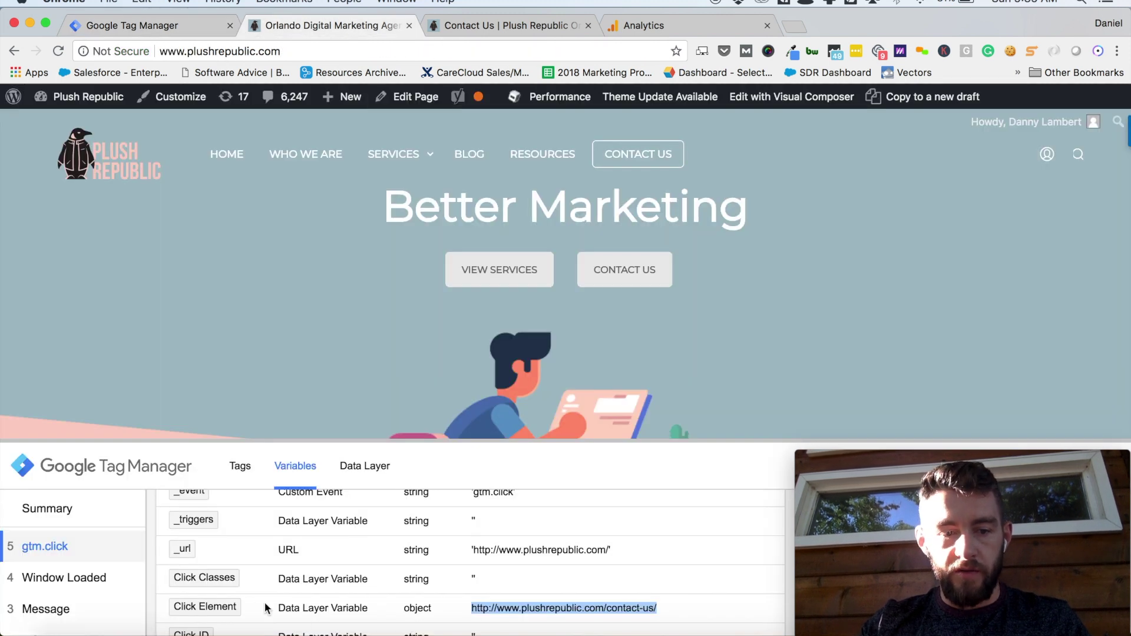
click(145, 26)
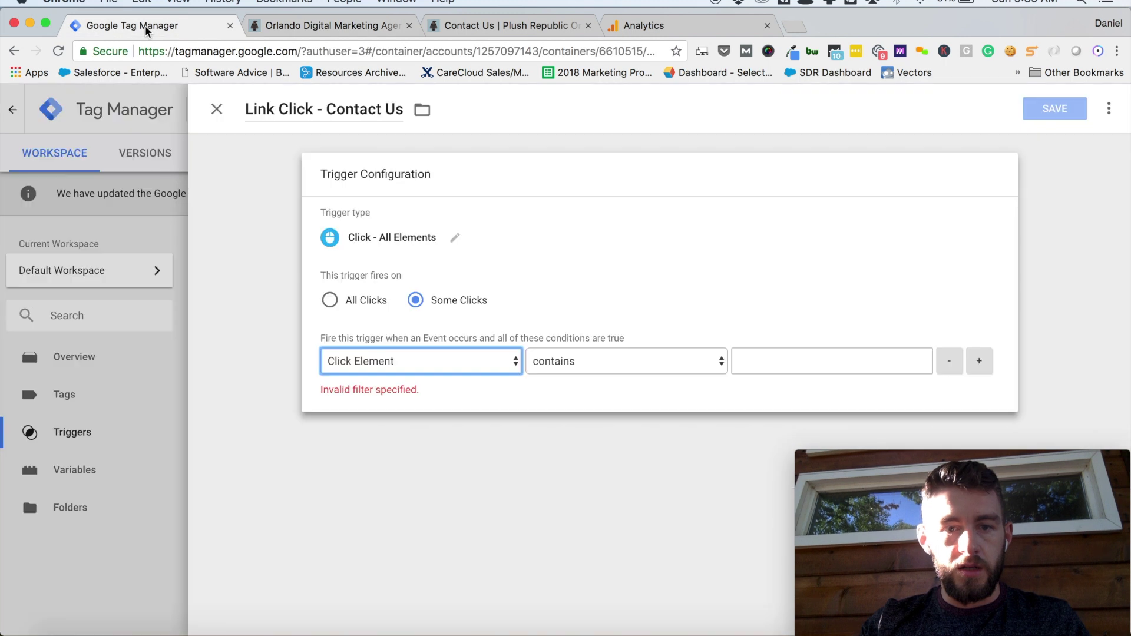
click(669, 376)
click(714, 361)
click(788, 359)
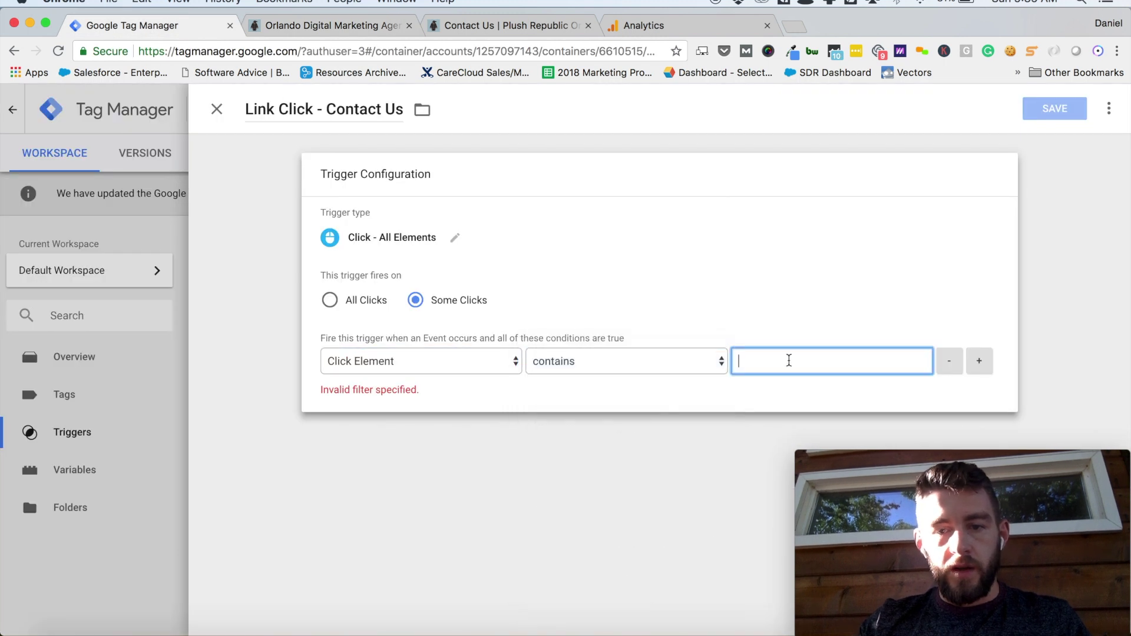
text(https://www.plushrepublic.com/contact-us/)
click(825, 289)
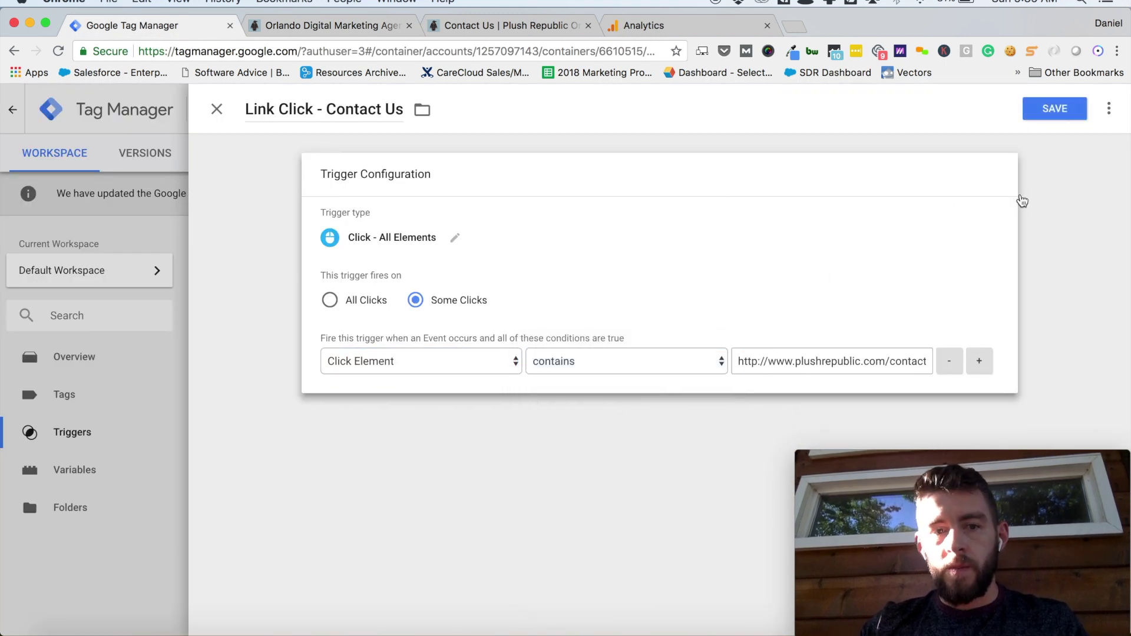
click(1052, 110)
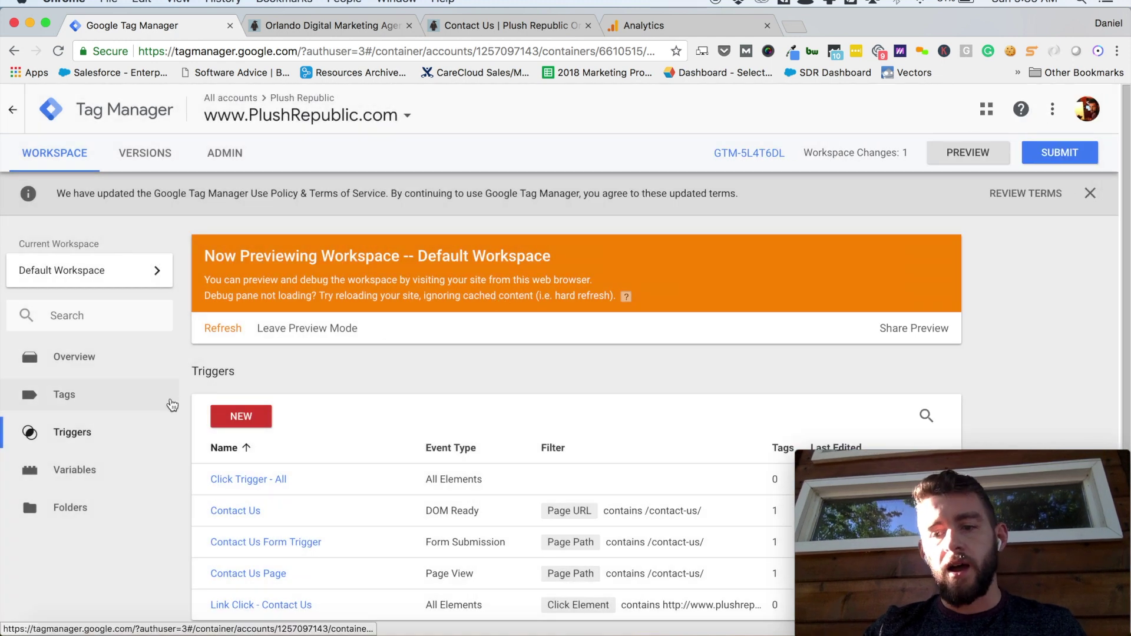
Create a new tag titled 'Link Clicks - Contact us'
click(76, 400)
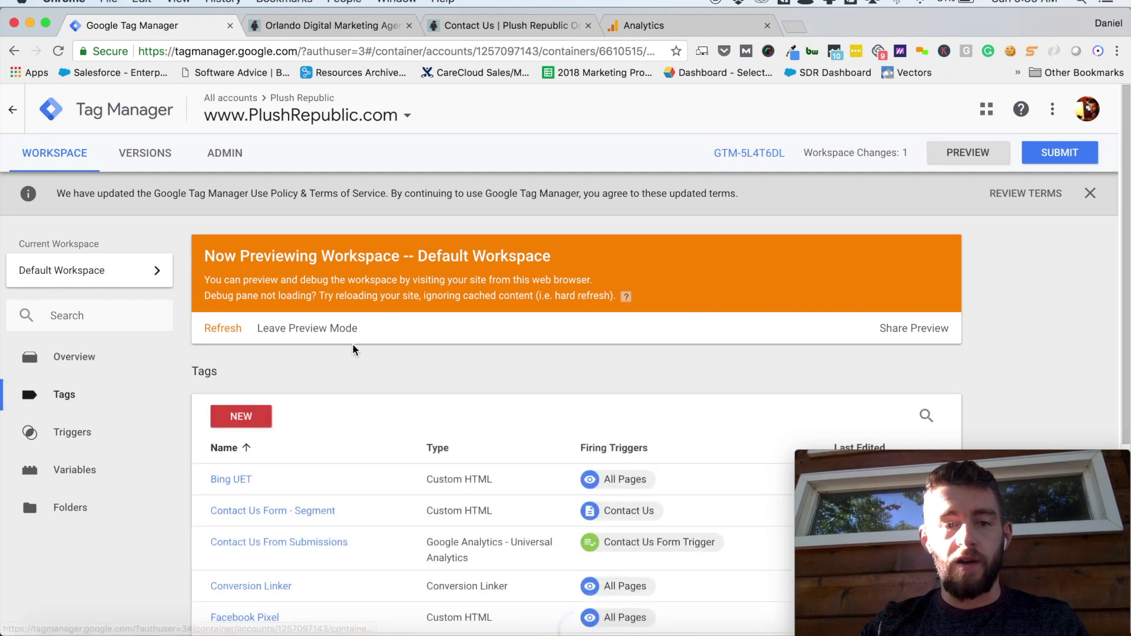
scroll(259, 395, down, 1)
click(247, 390)
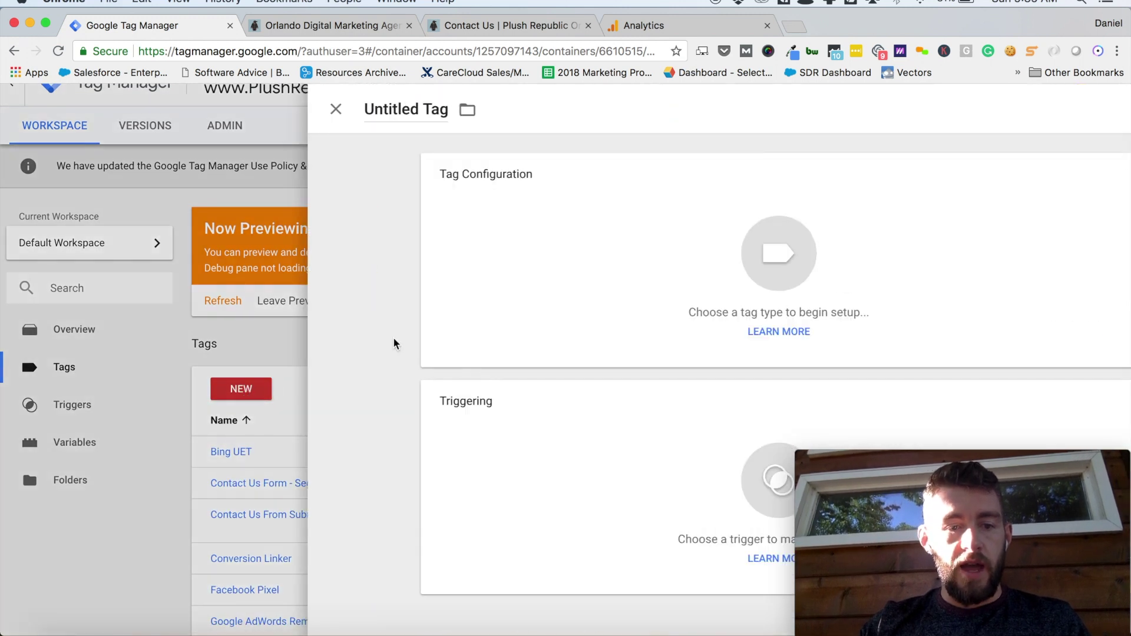
click(287, 110)
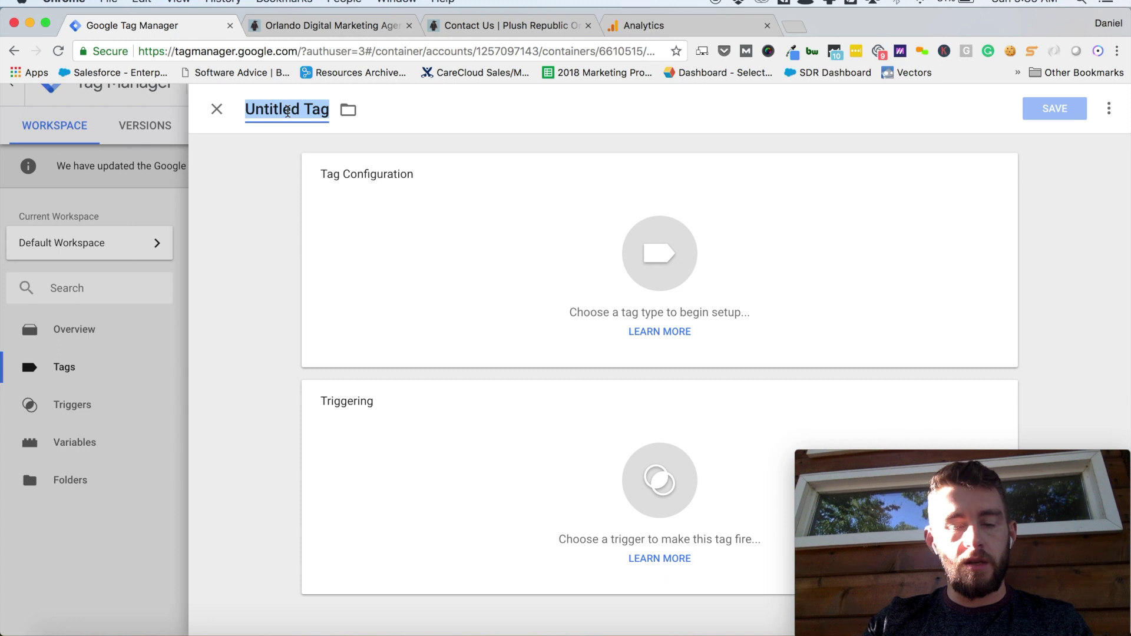
text(Link C)
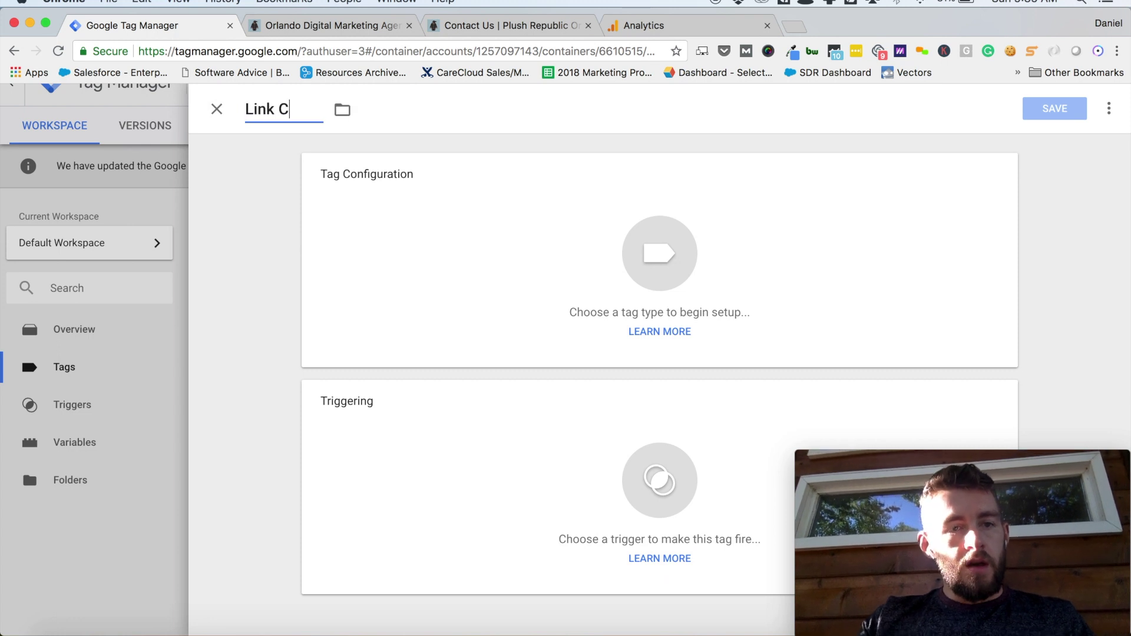
text(licks - )
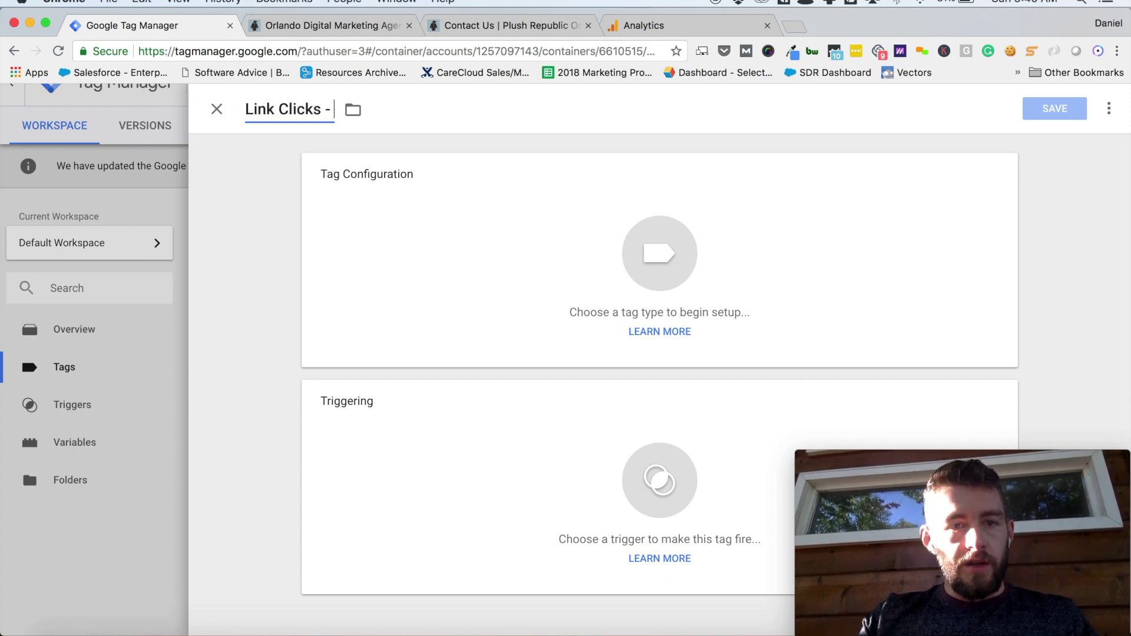
text(Contact us)
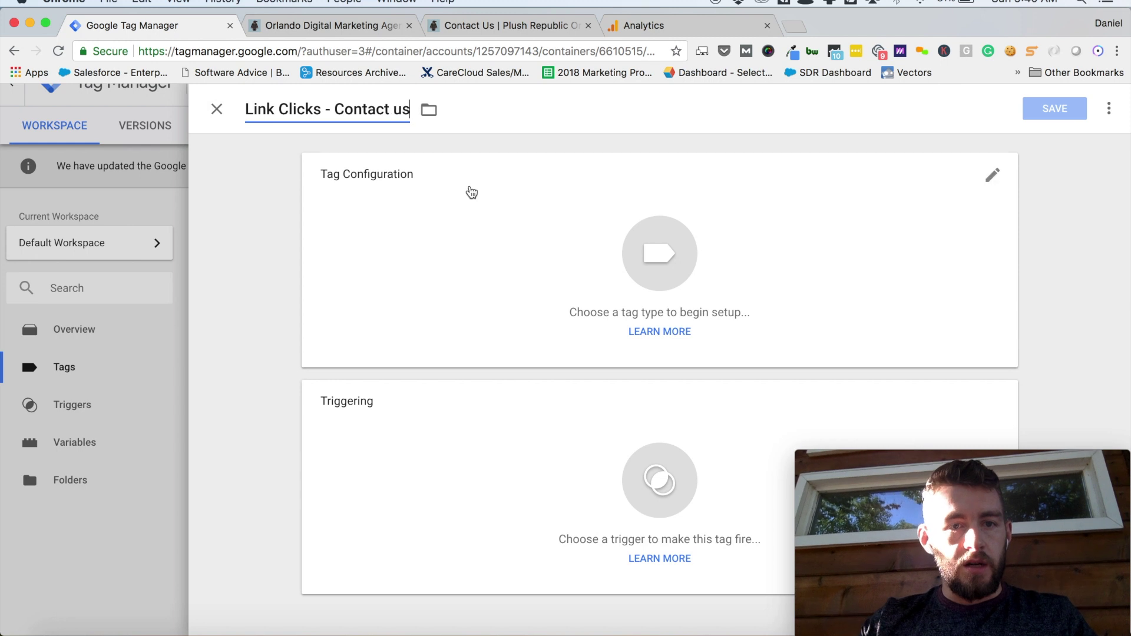
Make it a Universal Analytics tag with Track Type Event
click(487, 212)
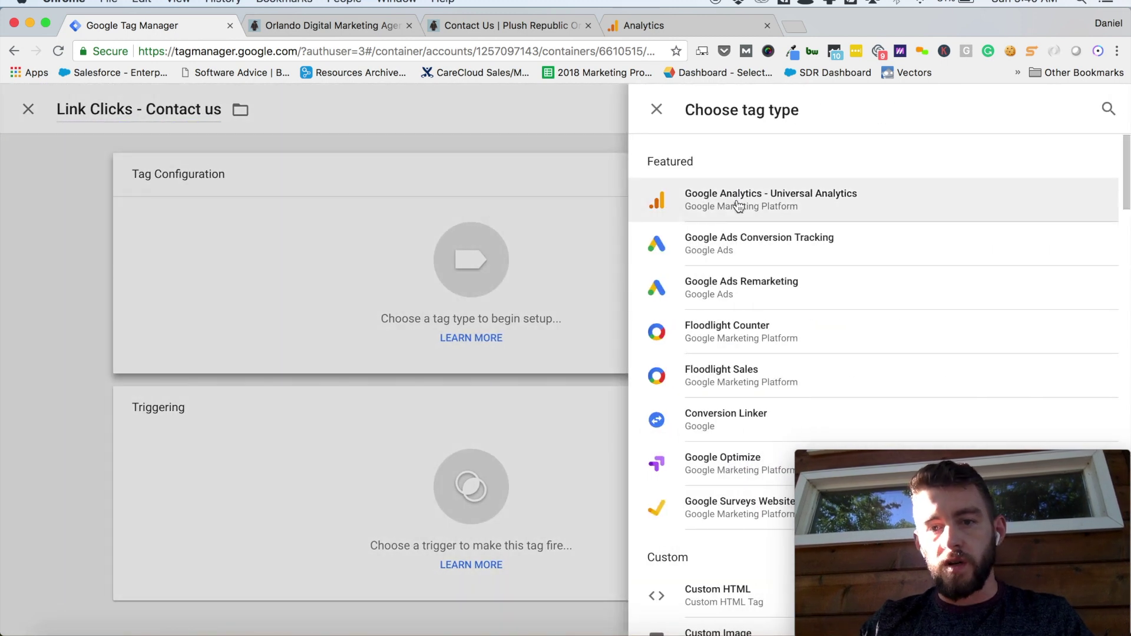
click(782, 207)
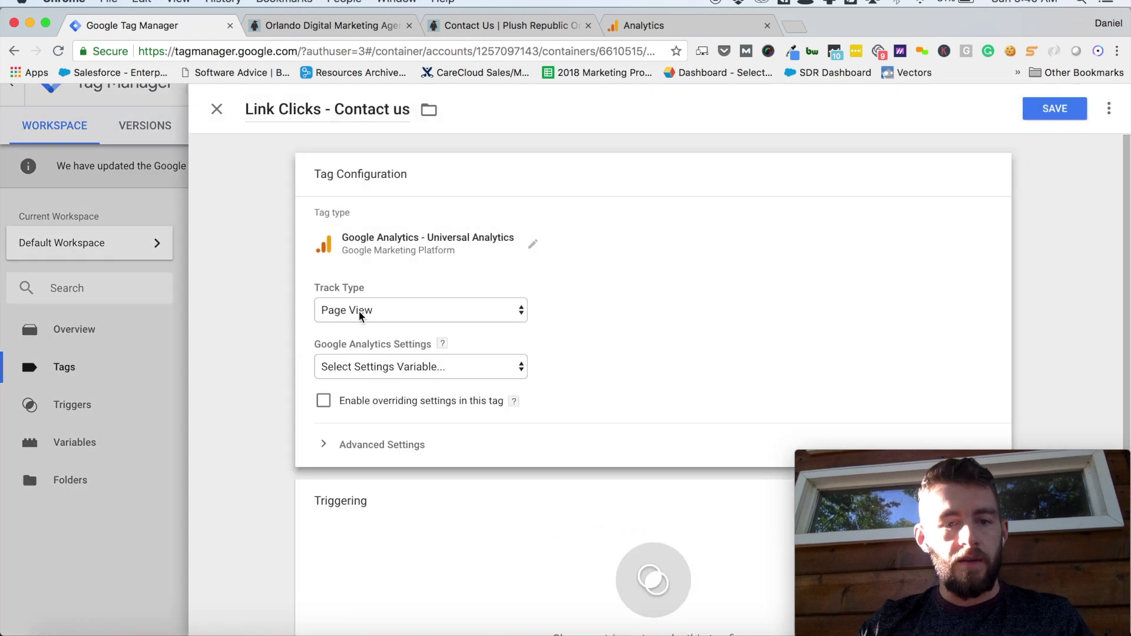
click(371, 312)
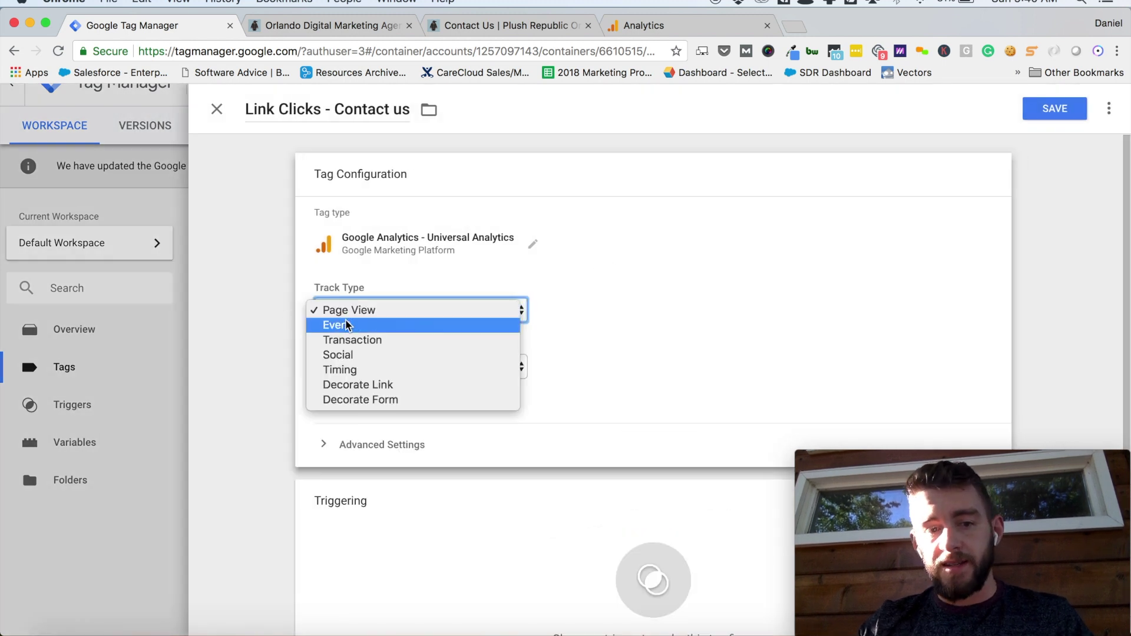
click(355, 326)
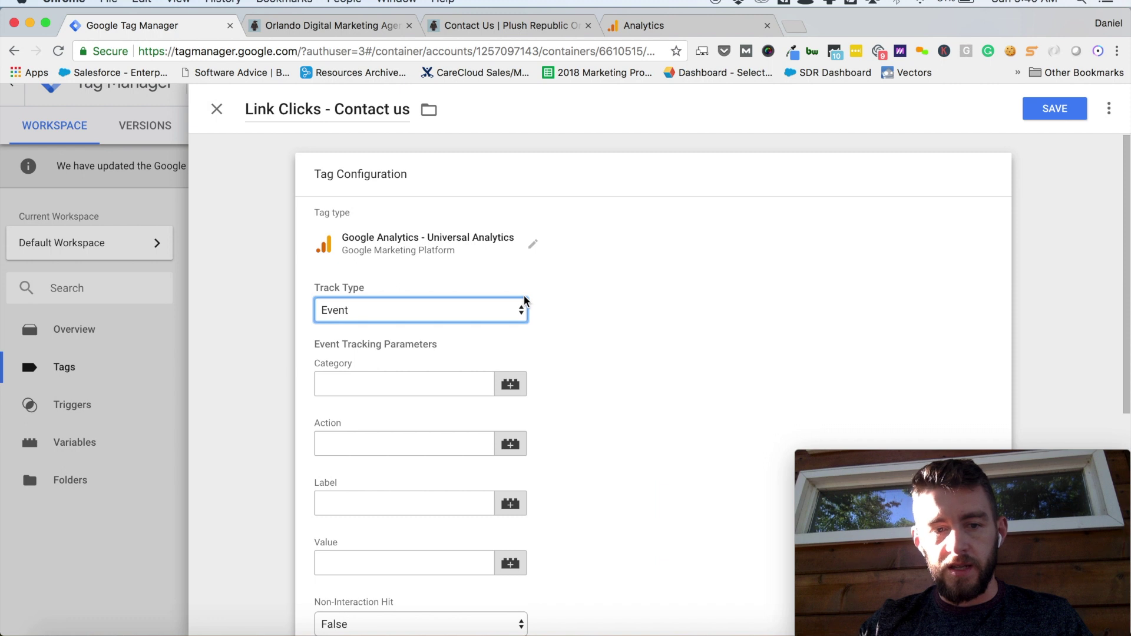
scroll(524, 300, down, 5)
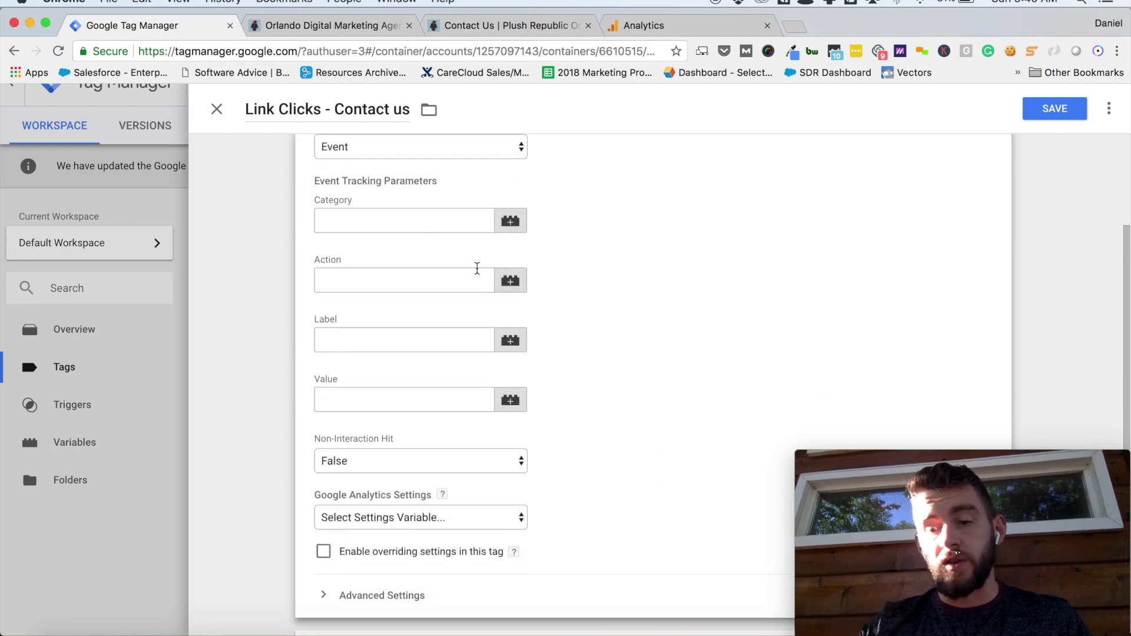
Fill in event Category Button, Action Click and Label Contact Us
click(400, 218)
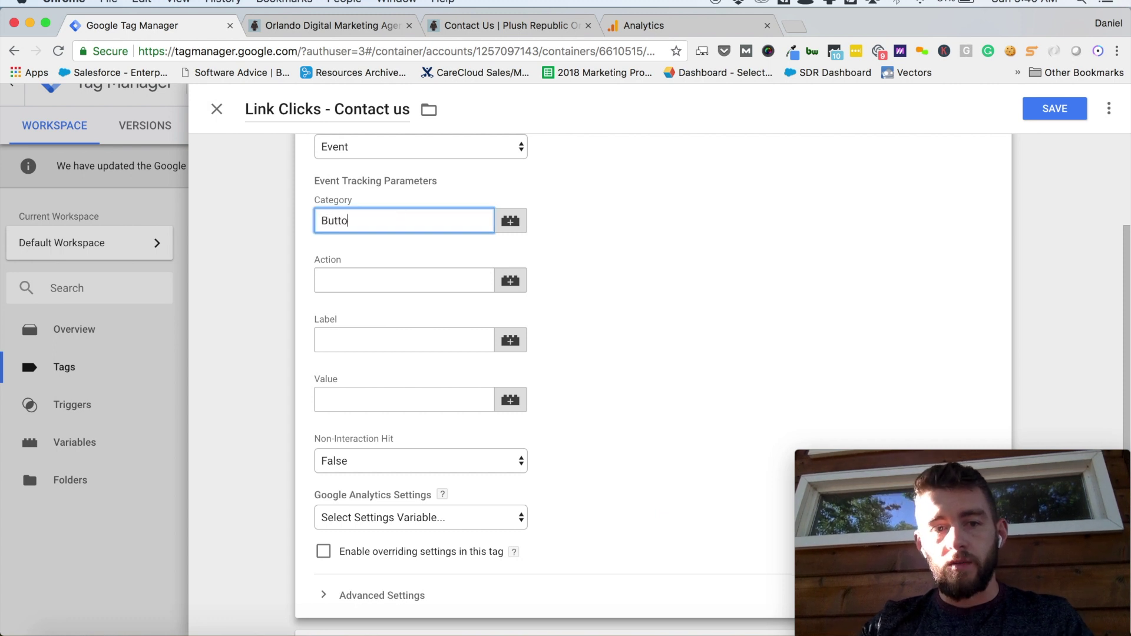
click(383, 284)
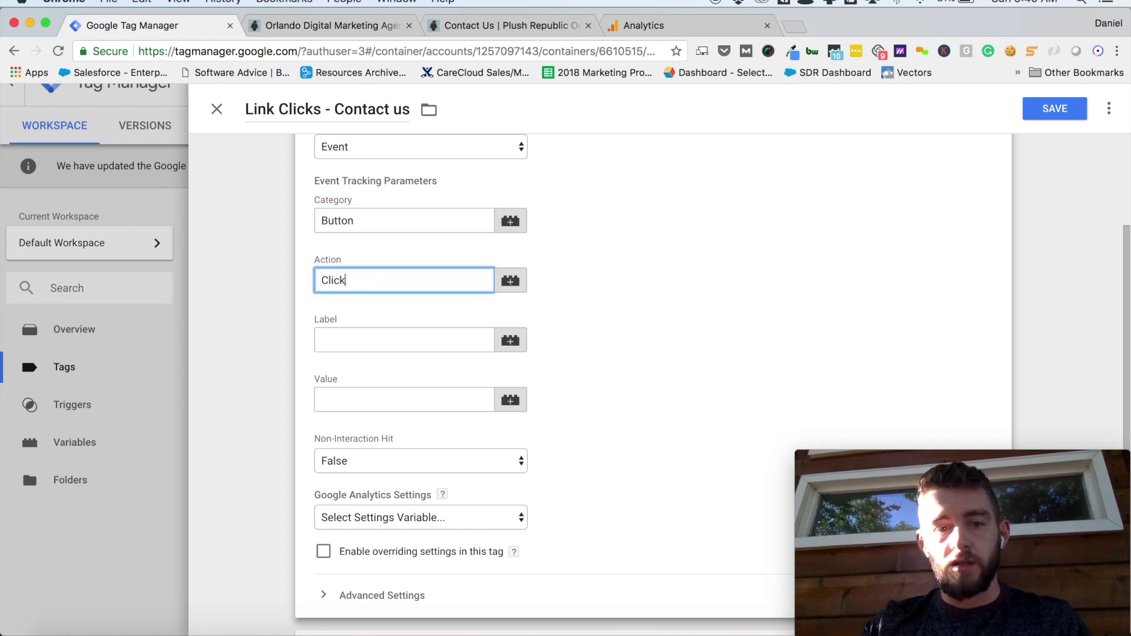
click(372, 350)
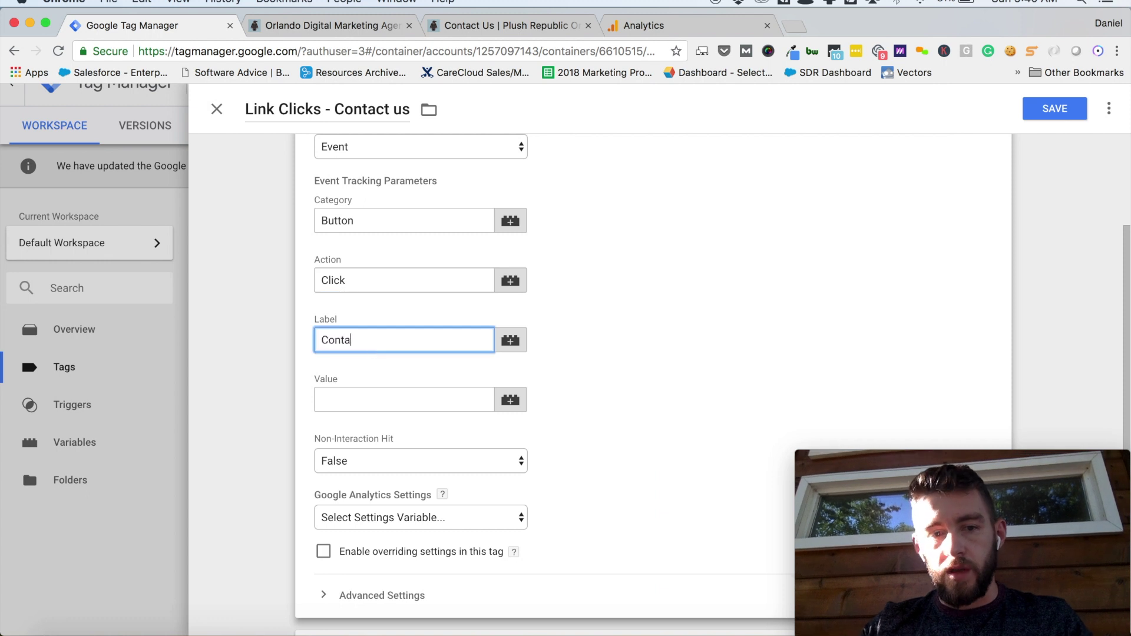
click(587, 340)
scroll(619, 344, down, 3)
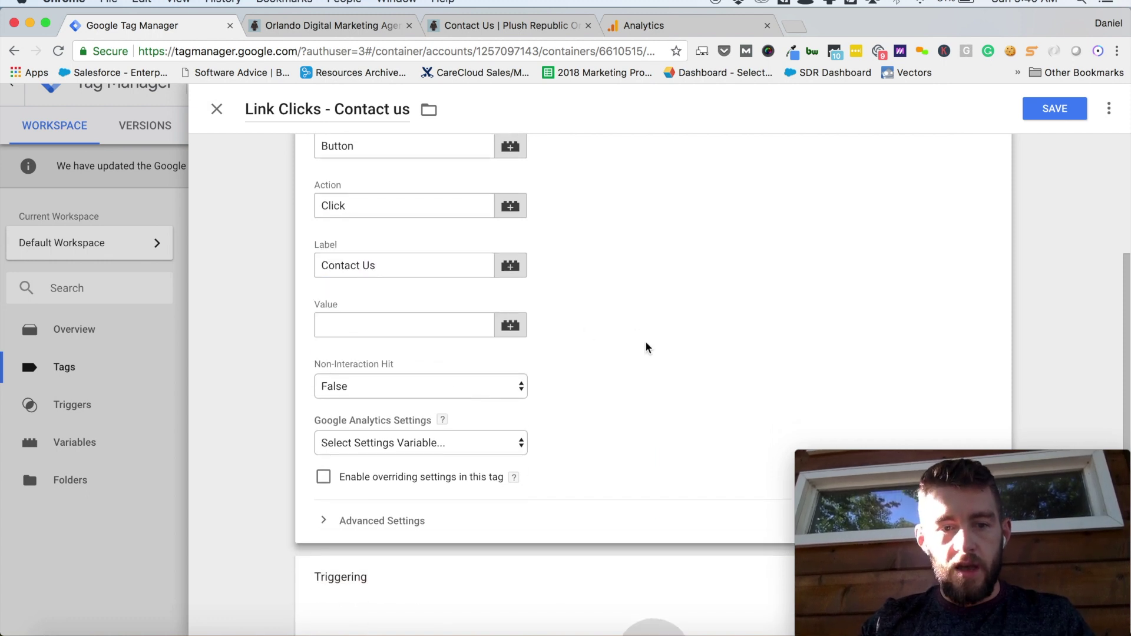
scroll(647, 347, down, 2)
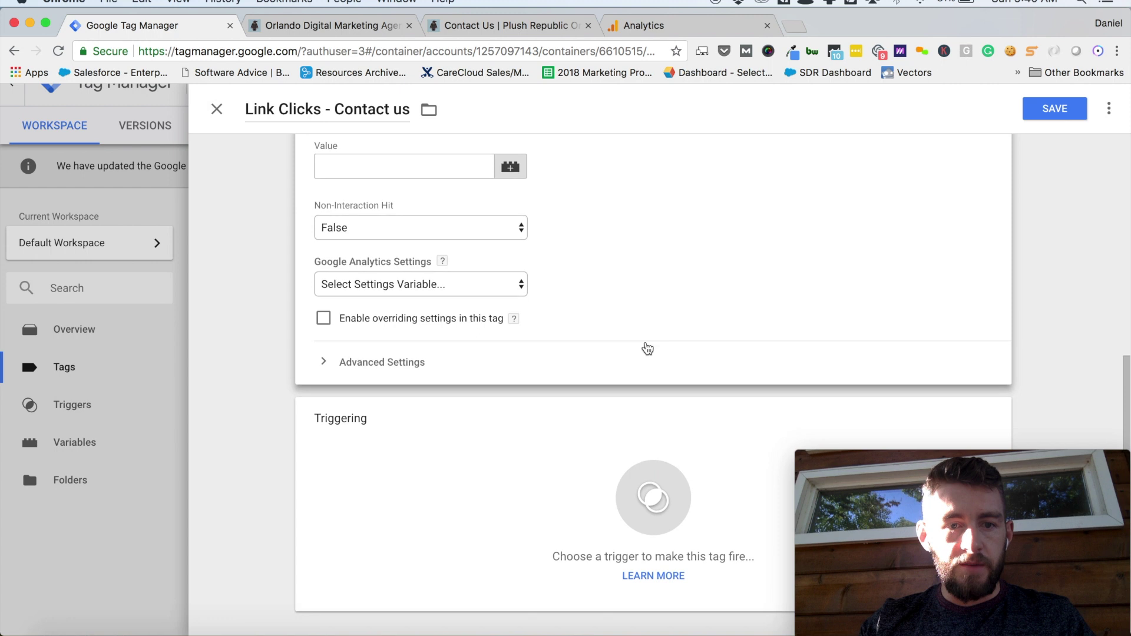
click(466, 287)
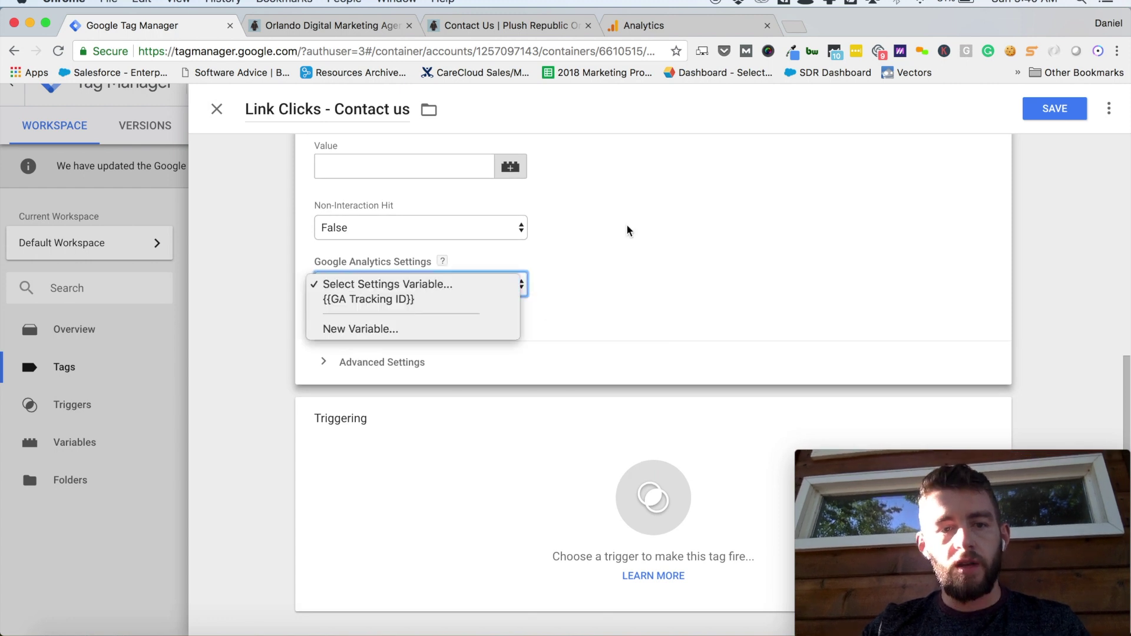
click(454, 222)
click(451, 285)
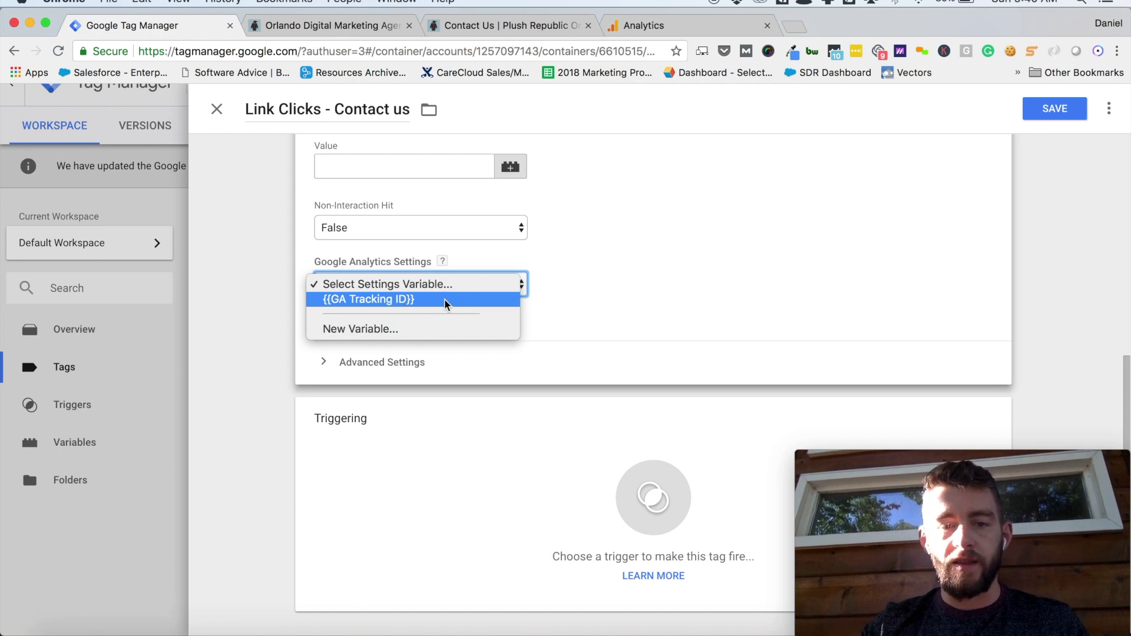
click(655, 32)
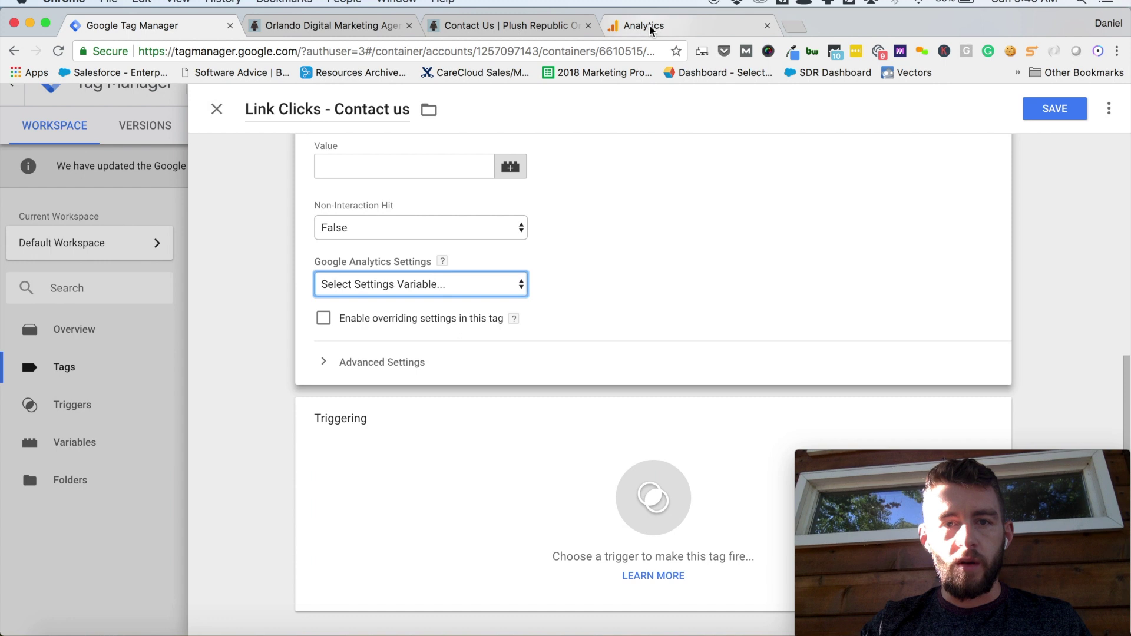
click(649, 28)
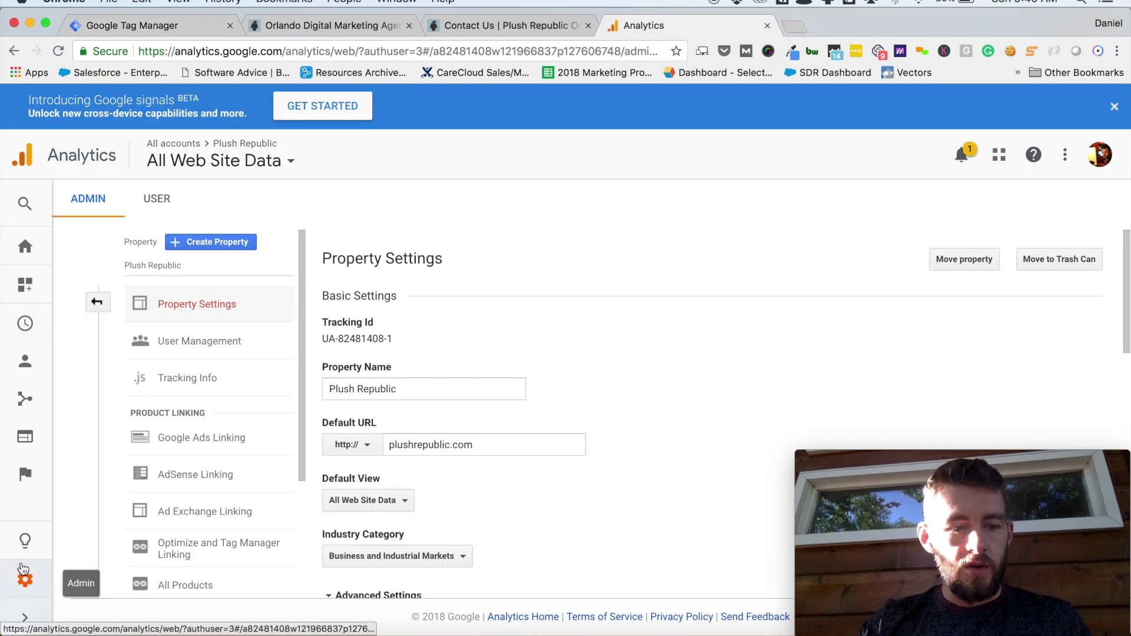
click(25, 582)
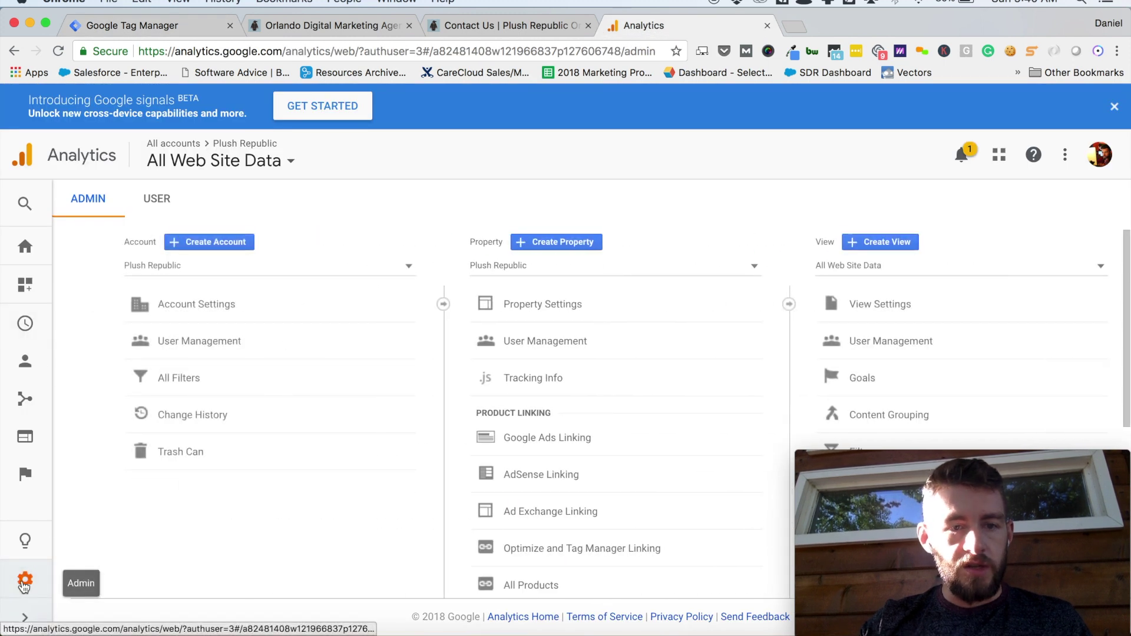
click(568, 306)
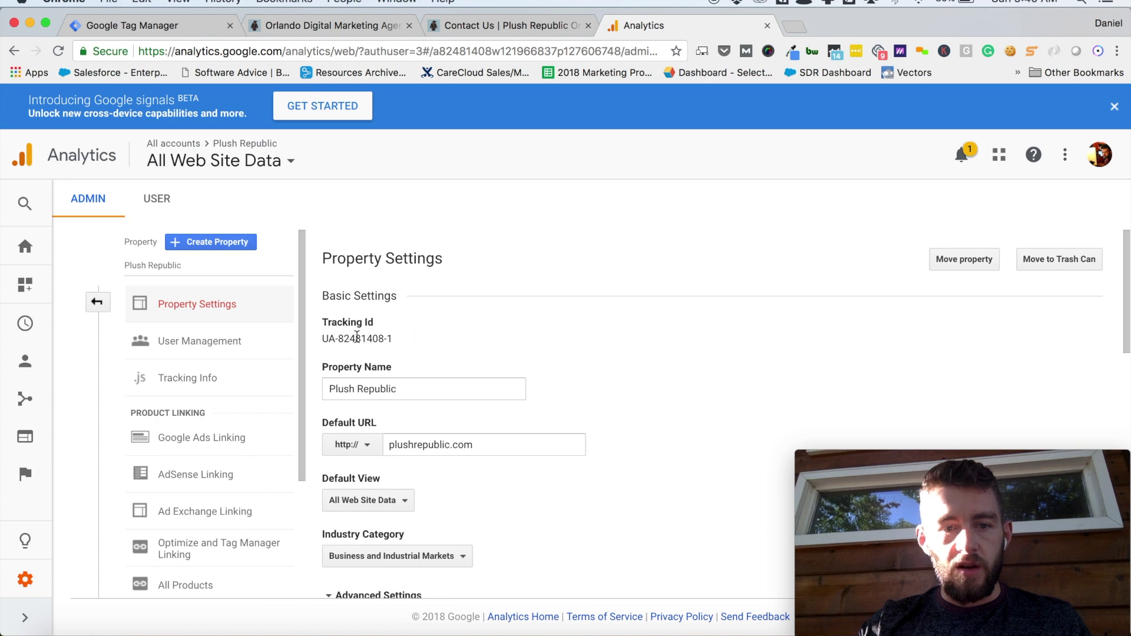
click(158, 31)
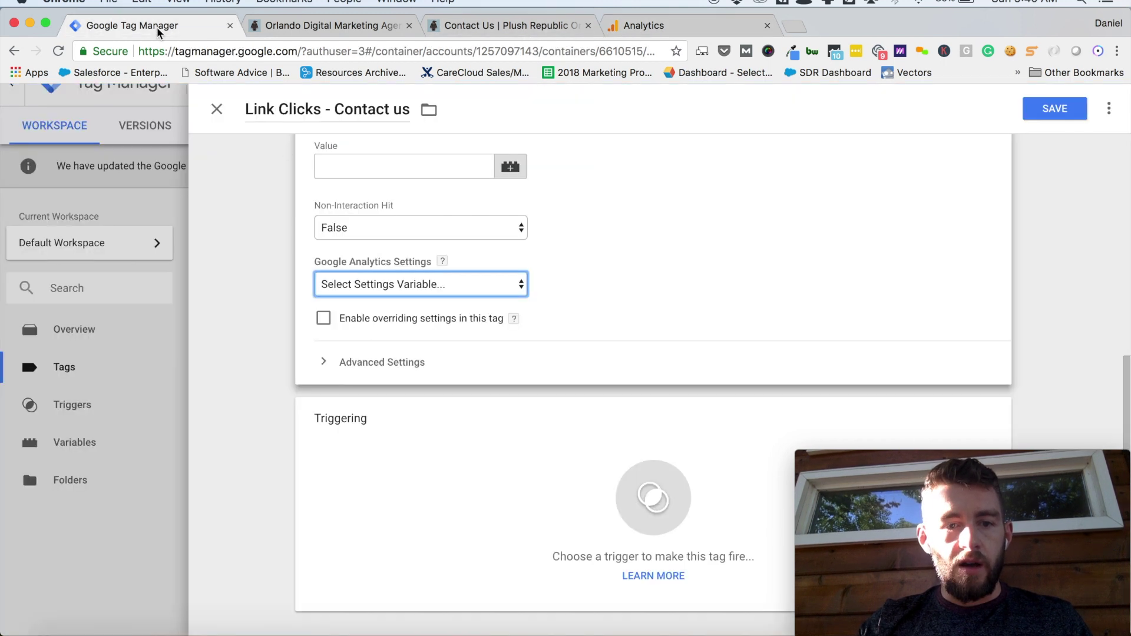
Choose {{GA Tracking ID}} as the tag's Google Analytics Settings variable
click(412, 288)
click(383, 301)
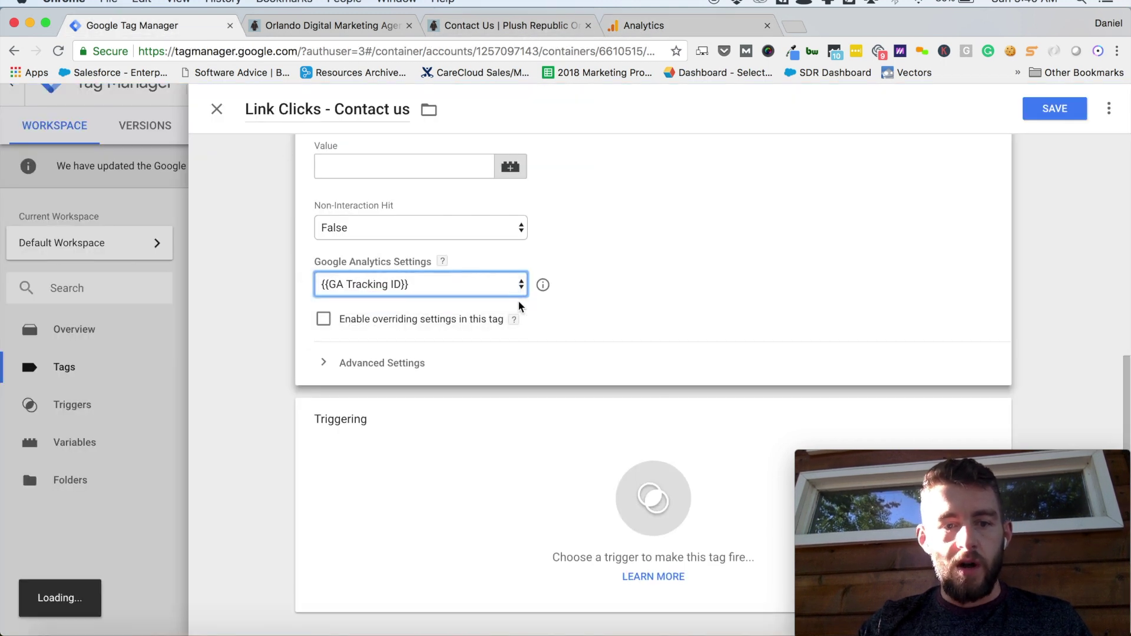
scroll(413, 353, up, 3)
click(356, 461)
scroll(479, 441, down, 3)
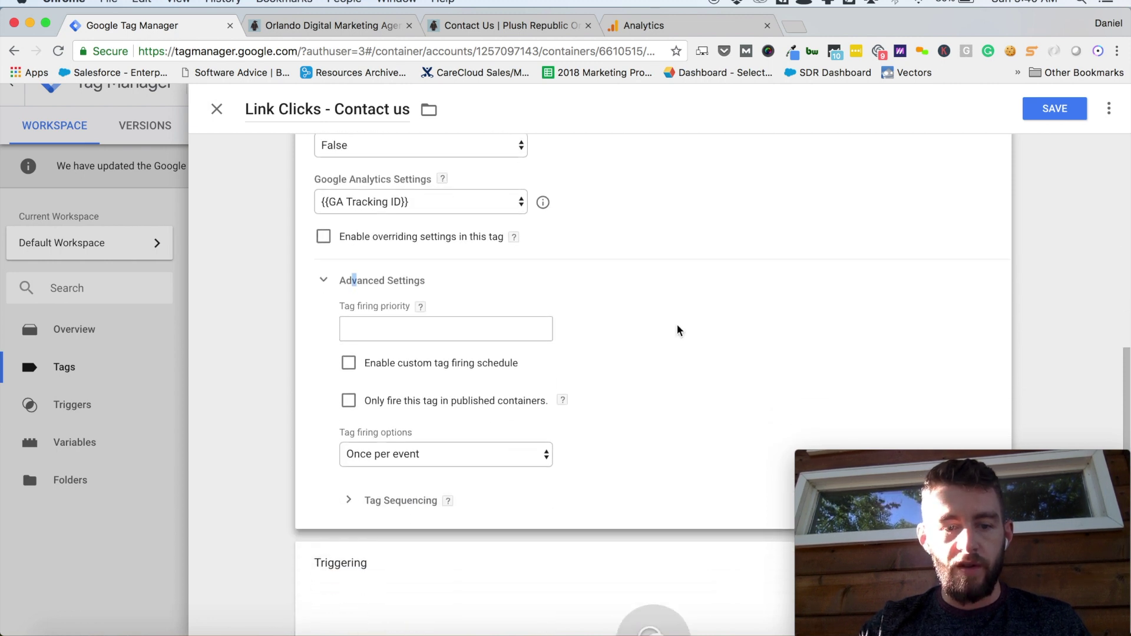
scroll(677, 331, down, 3)
scroll(677, 330, up, 2)
scroll(677, 330, down, 2)
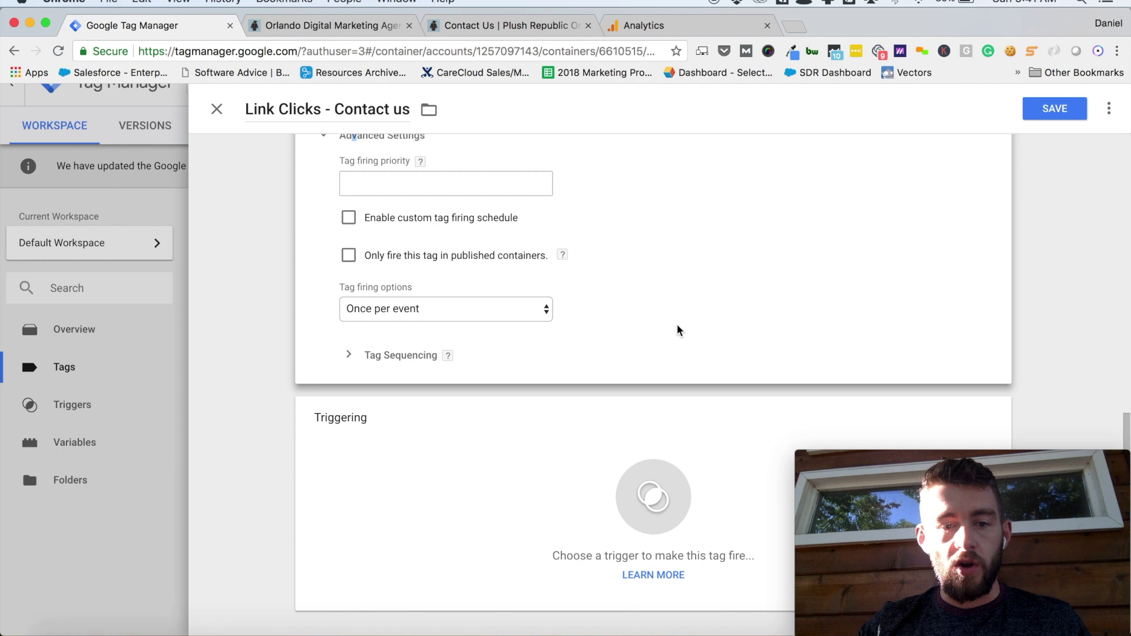
Fire the tag on Link Click - Contact Us and save it
click(651, 498)
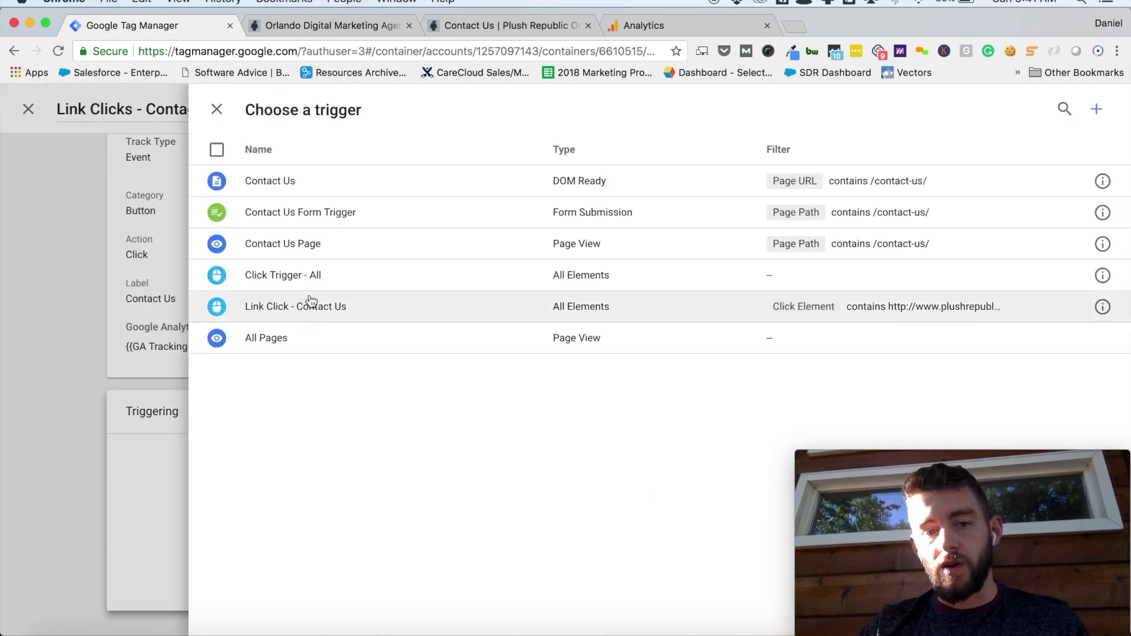
click(288, 308)
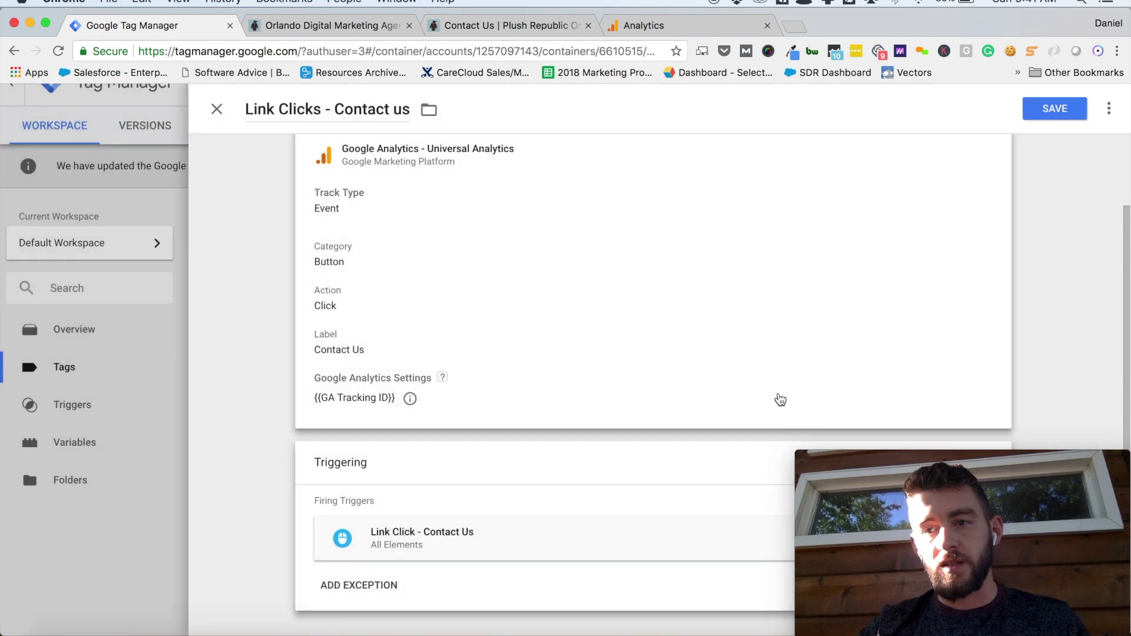
click(1055, 109)
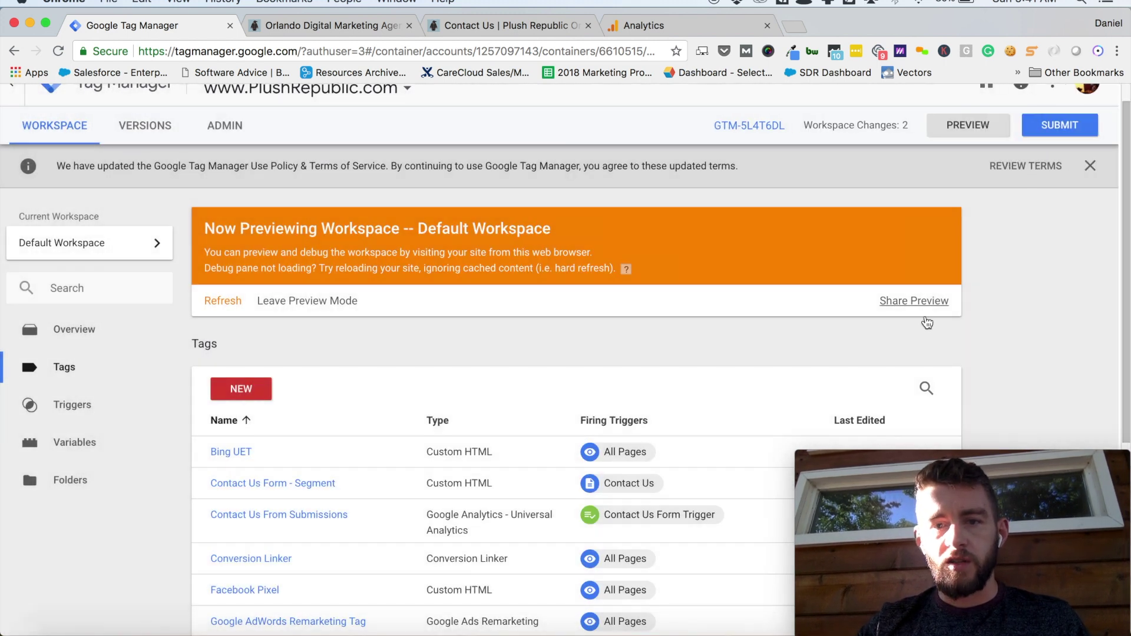
Exit preview and publish version 'Contact Us Button Click', reusing the name as description
click(286, 302)
click(457, 248)
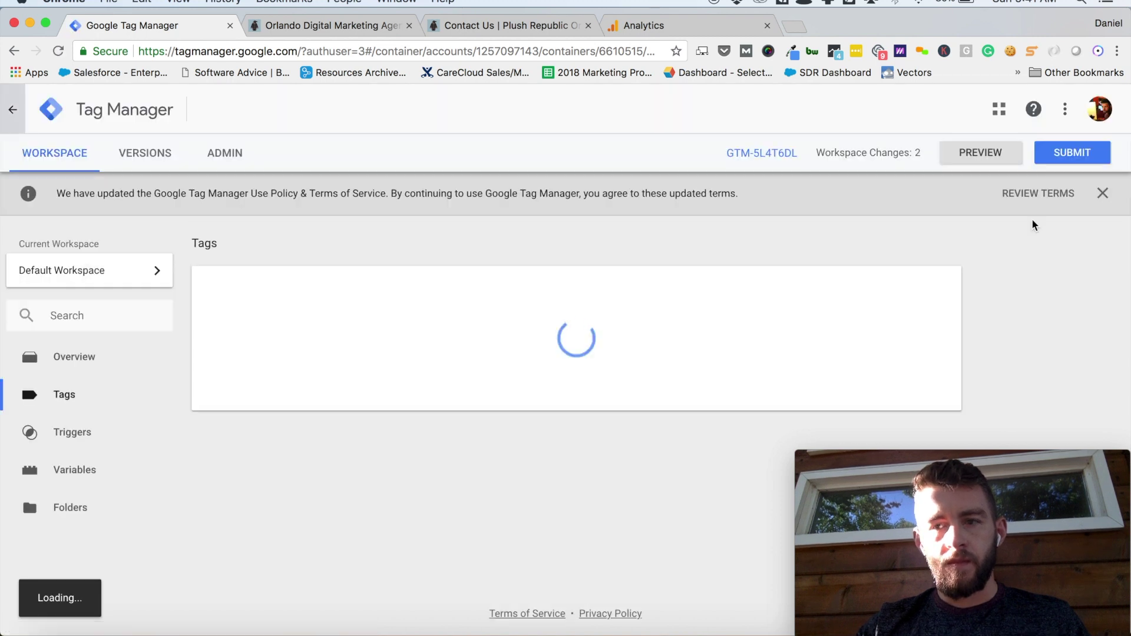
click(1059, 153)
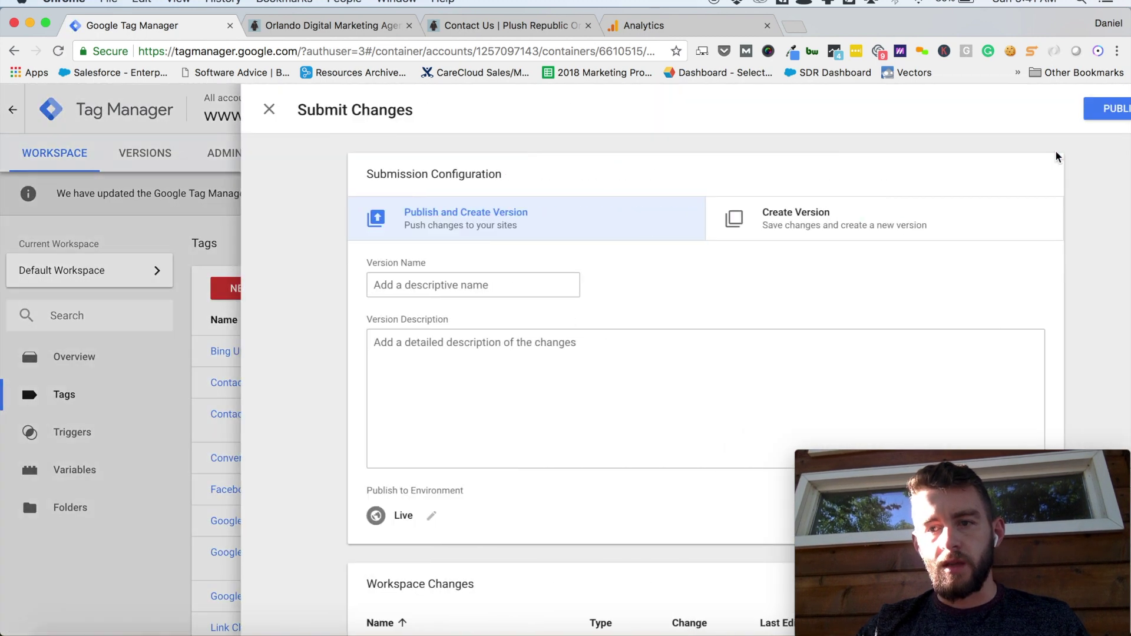
click(417, 281)
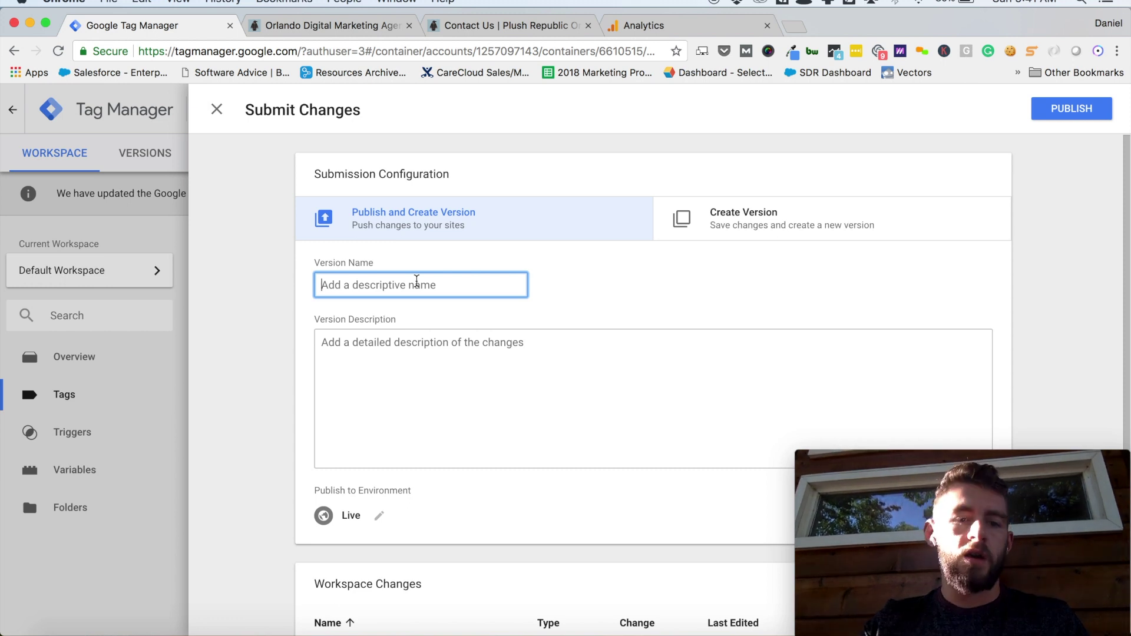
text(Contact Us Button Clic)
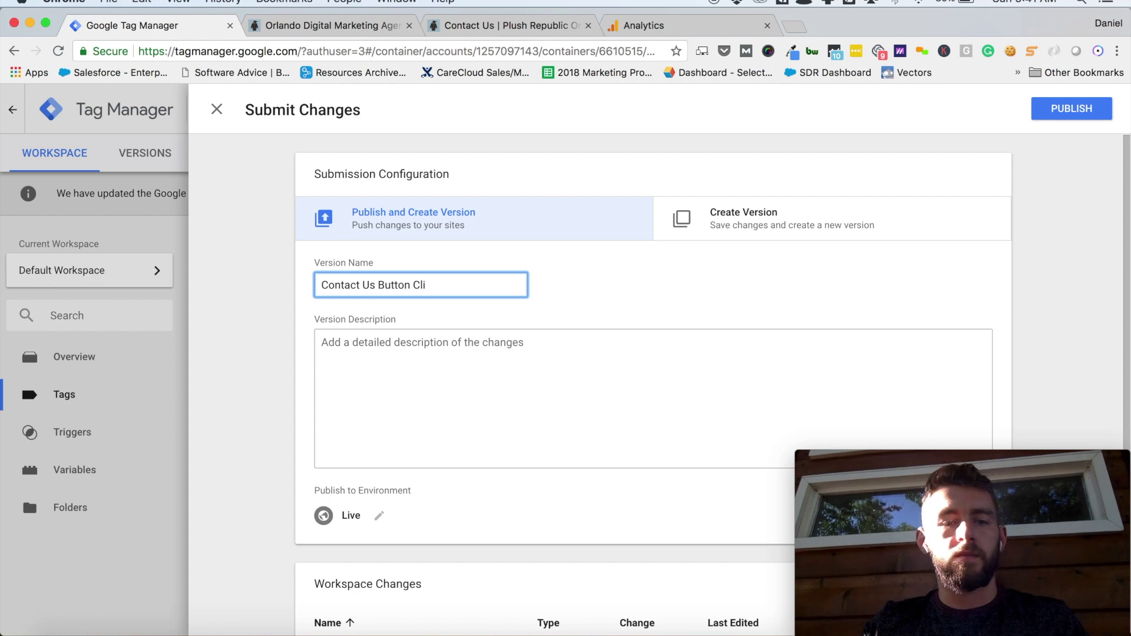
key(super+a)
key(super+c)
click(363, 383)
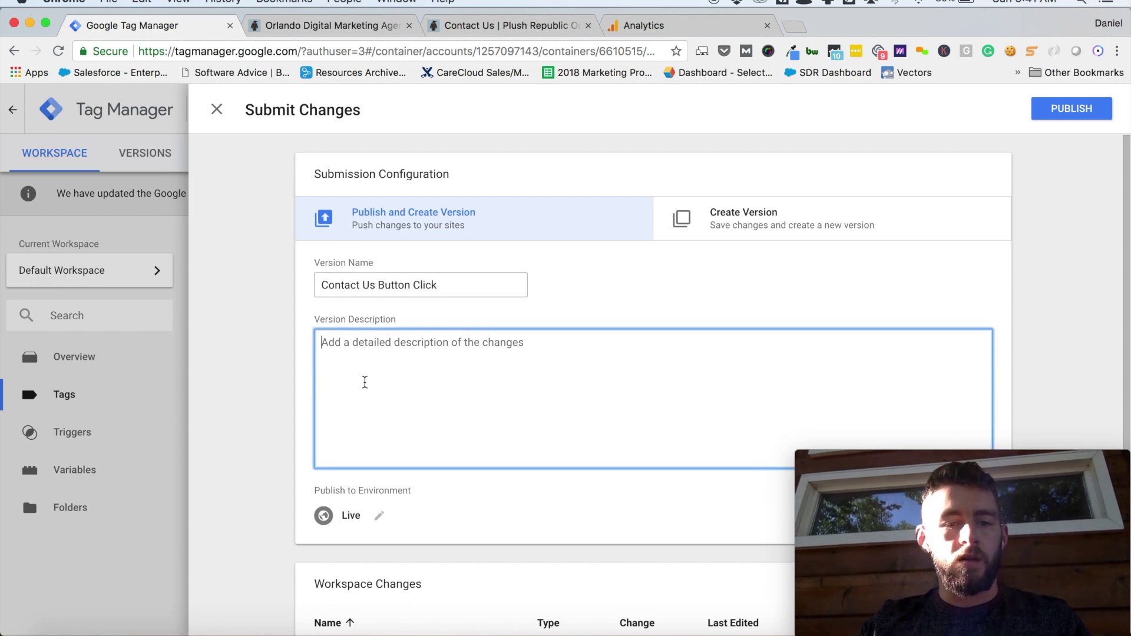
key(super+v)
click(1071, 109)
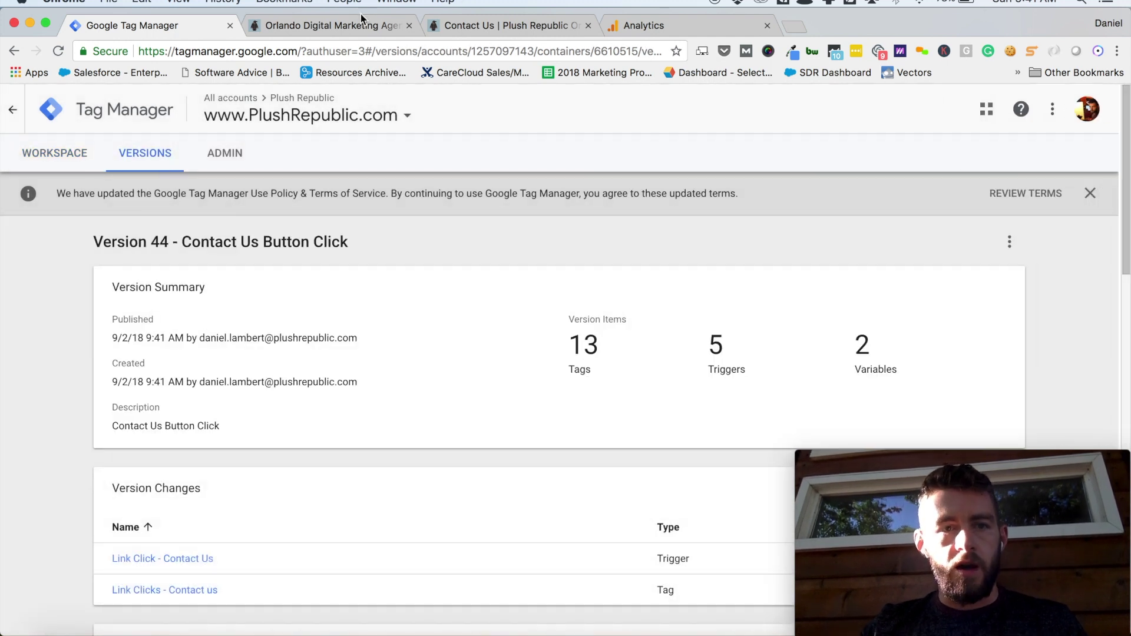
Close the old Plush Republic tab and restart preview from the workspace overview
click(356, 24)
key(super+w)
key(super+w)
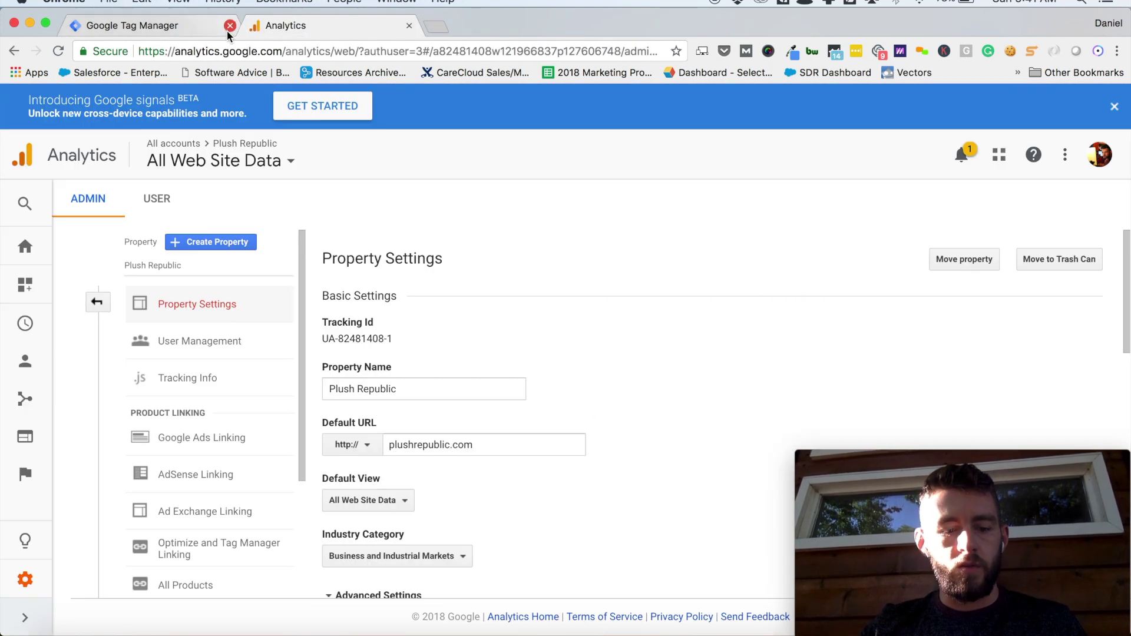
click(164, 34)
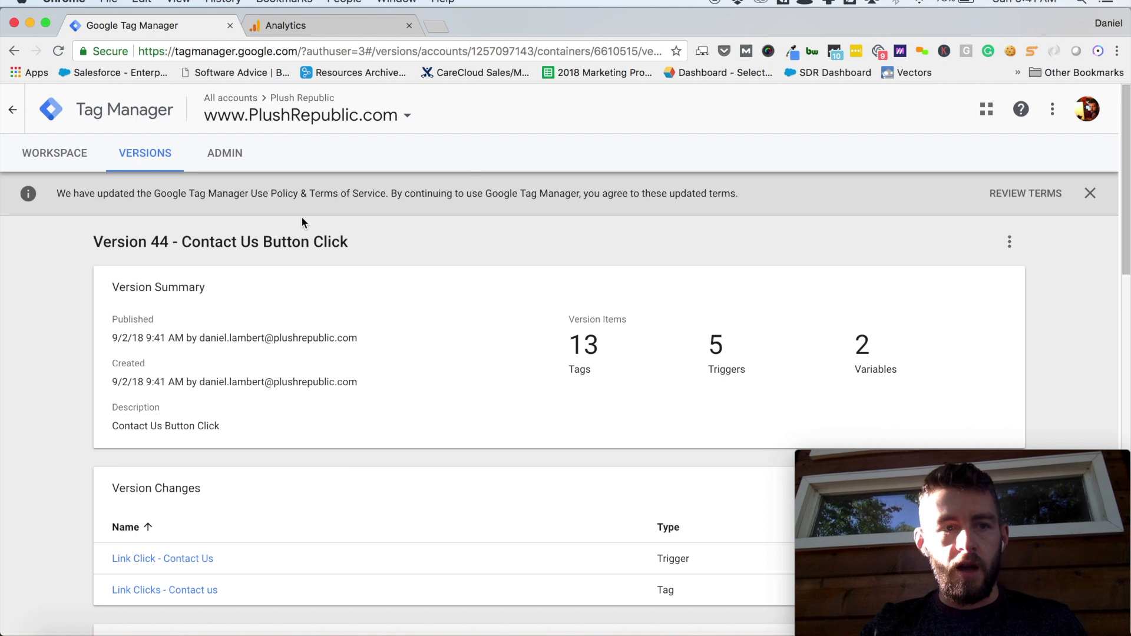
click(51, 155)
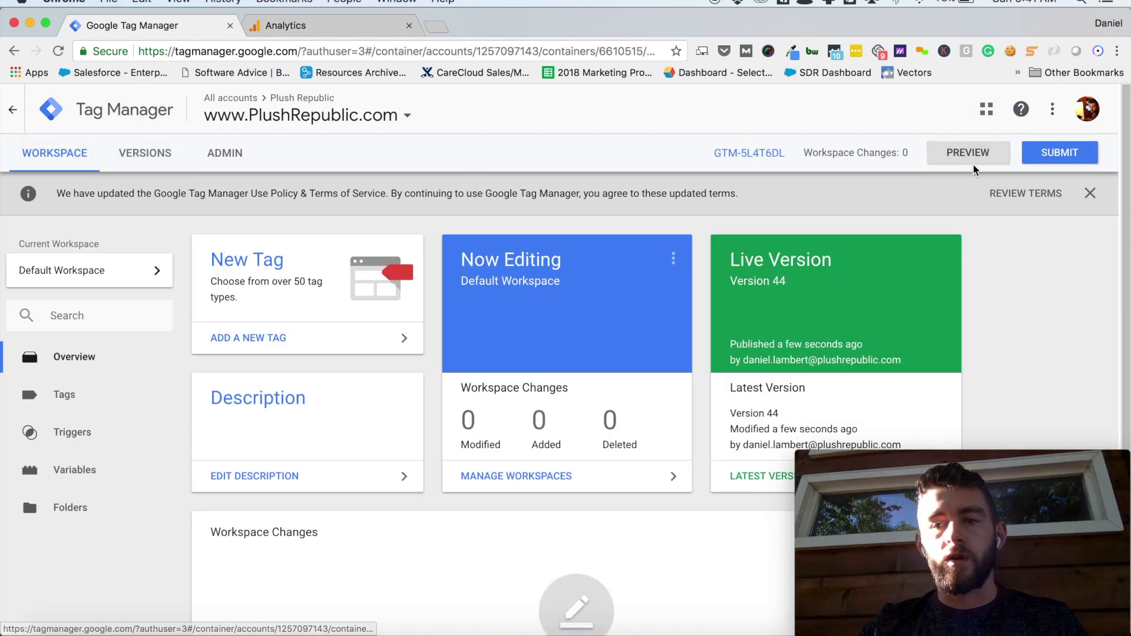
click(959, 152)
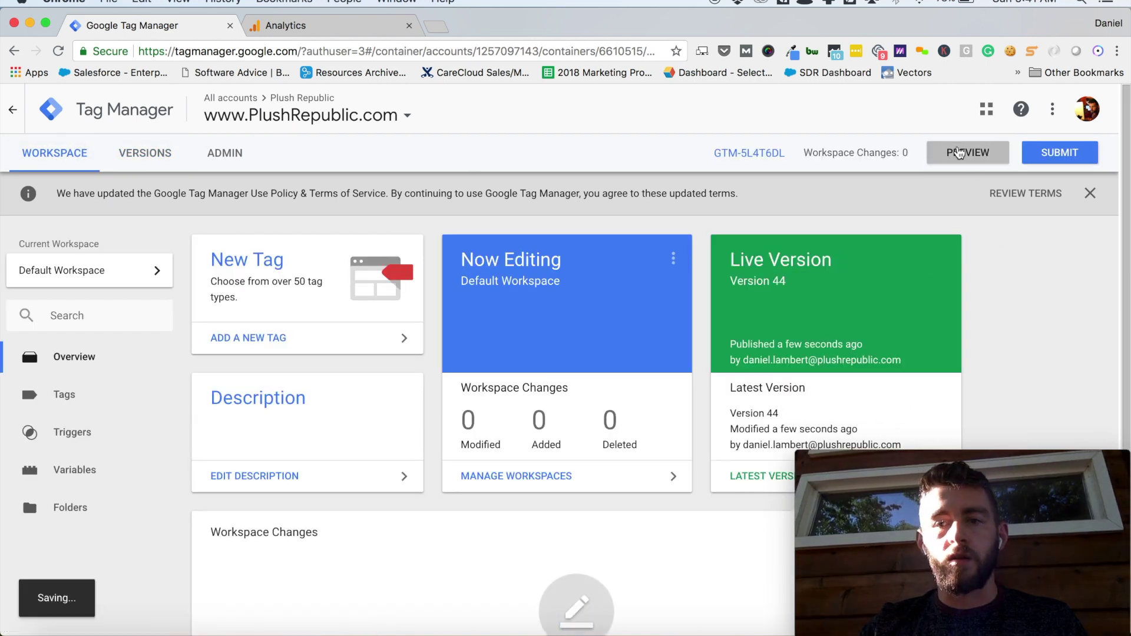
Load plushrepublic.com, click Contact Us, and confirm the Link Clicks - Contact us tag fired
click(443, 28)
text(plu)
key(Return)
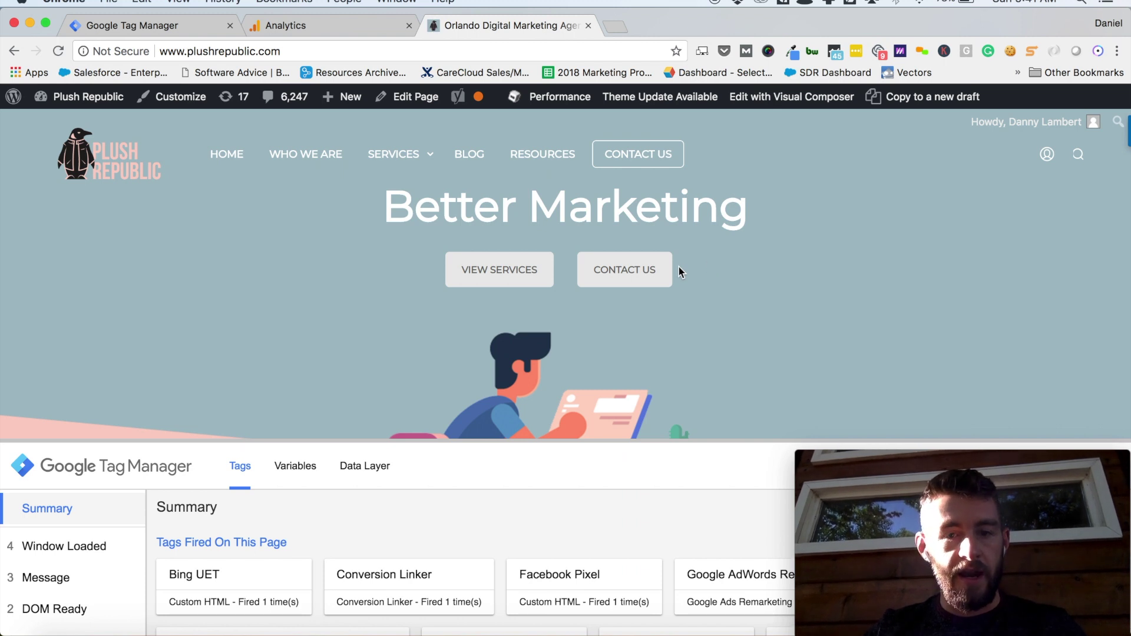
super+click(636, 163)
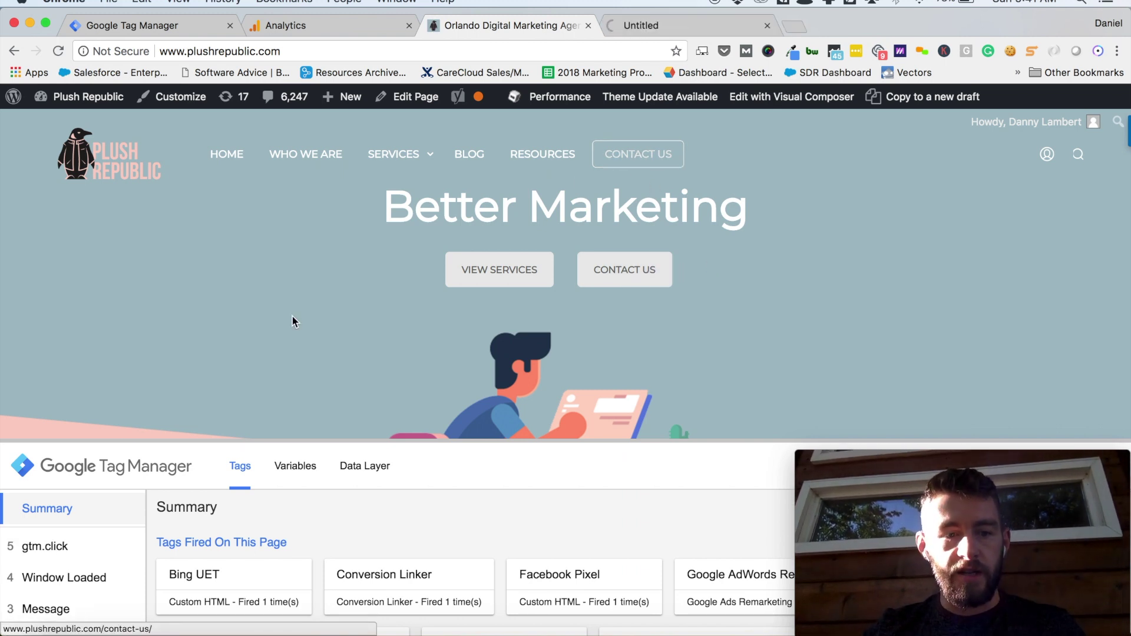
scroll(412, 547, down, 3)
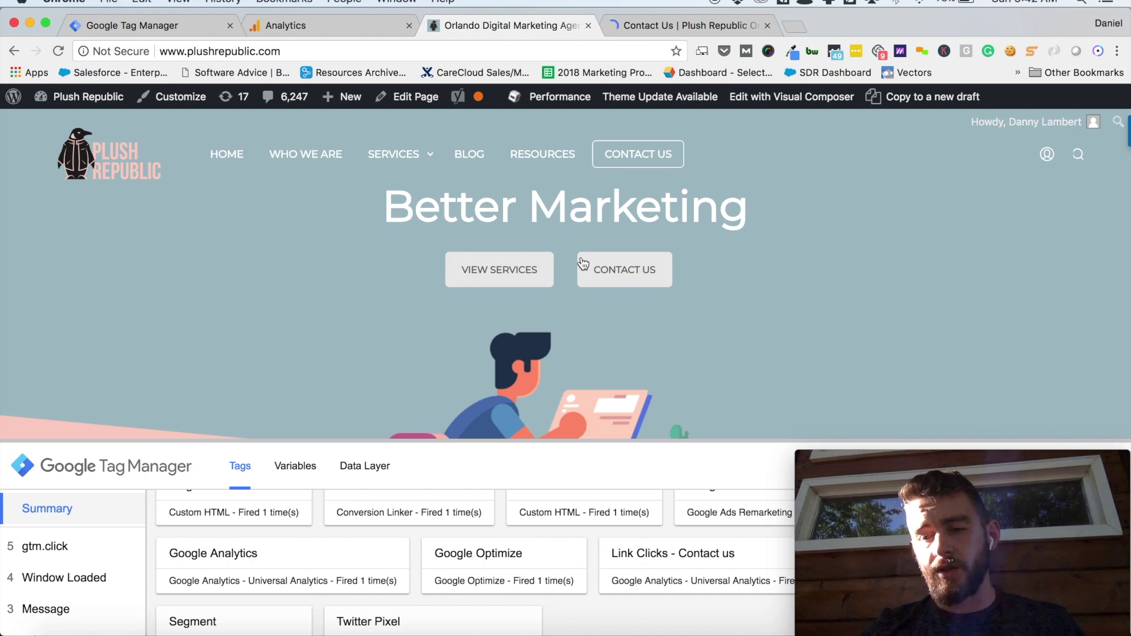
click(312, 23)
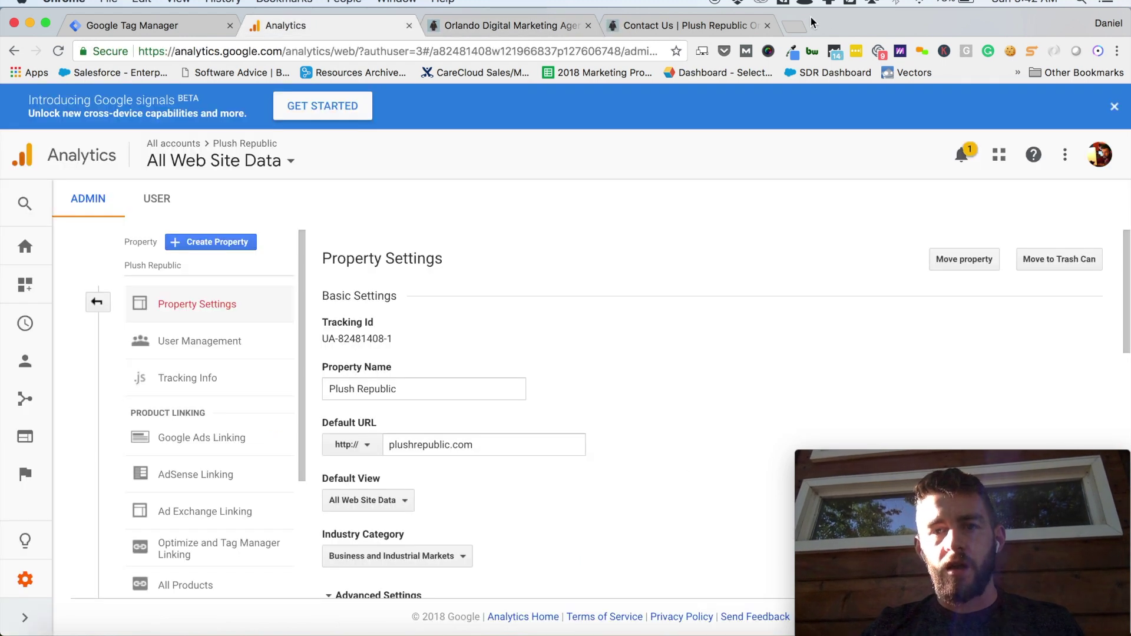
Exit Tag Manager preview mode and confirm leaving it
key(ctrl+t)
text(plushrepublic.com)
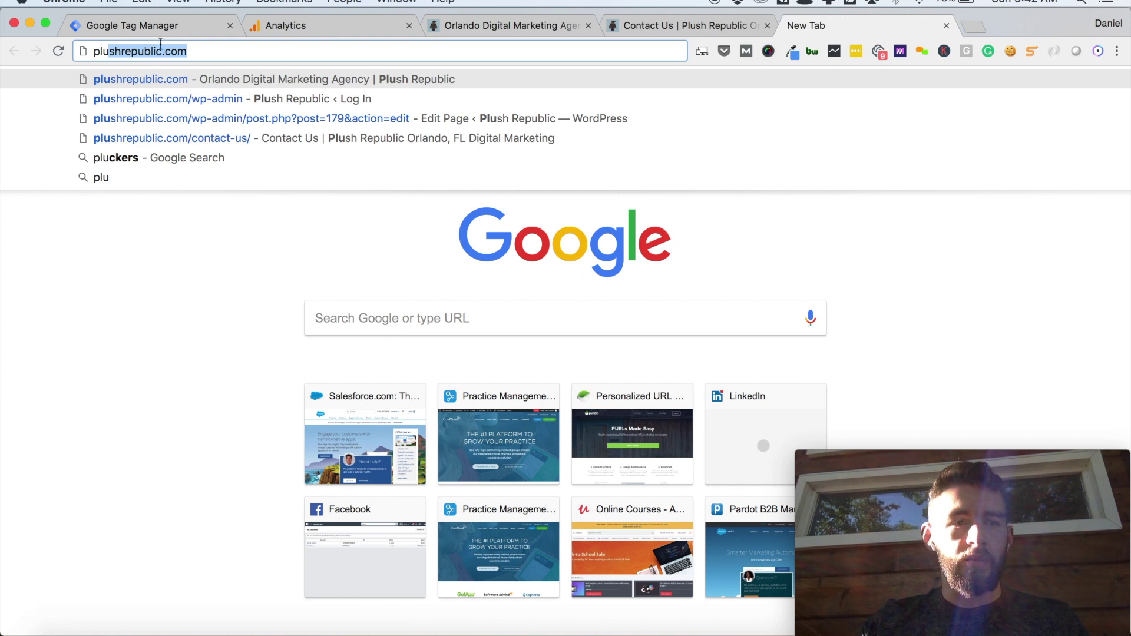
key(ctrl+1)
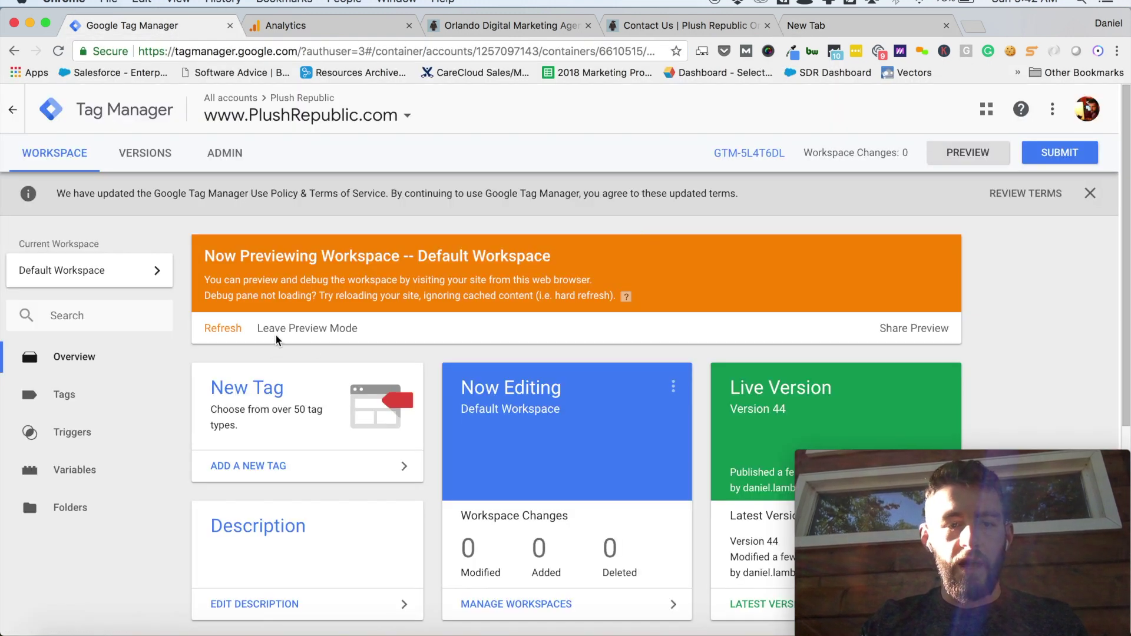
click(277, 330)
click(457, 247)
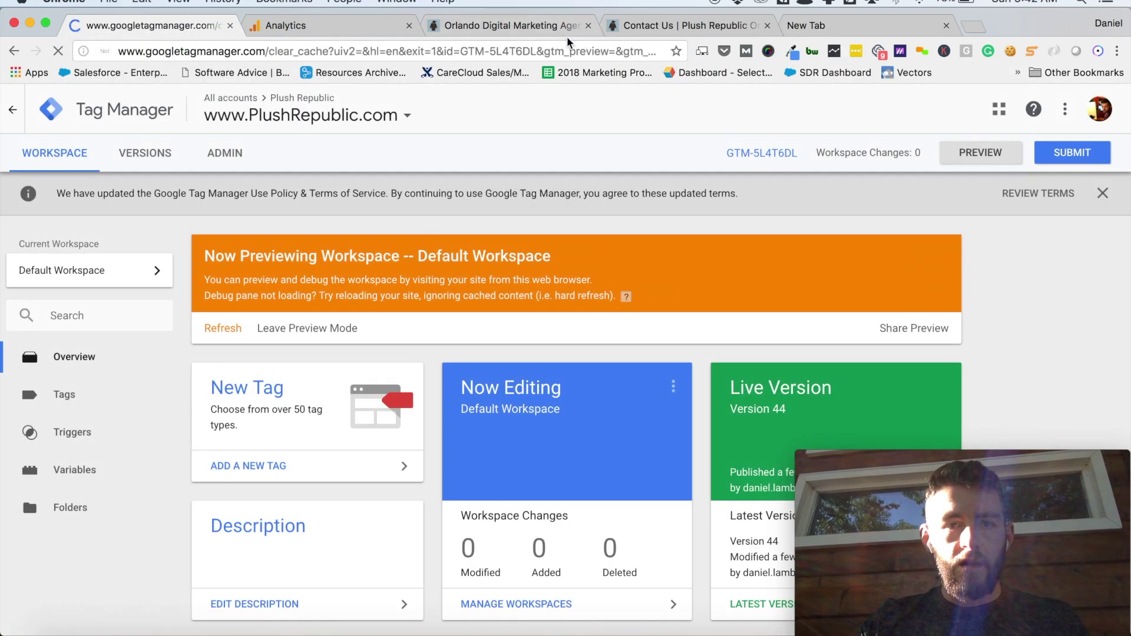
Close the old Plush Republic homepage and Contact Us tabs and reload the homepage in a fresh tab
click(566, 30)
key(super+w)
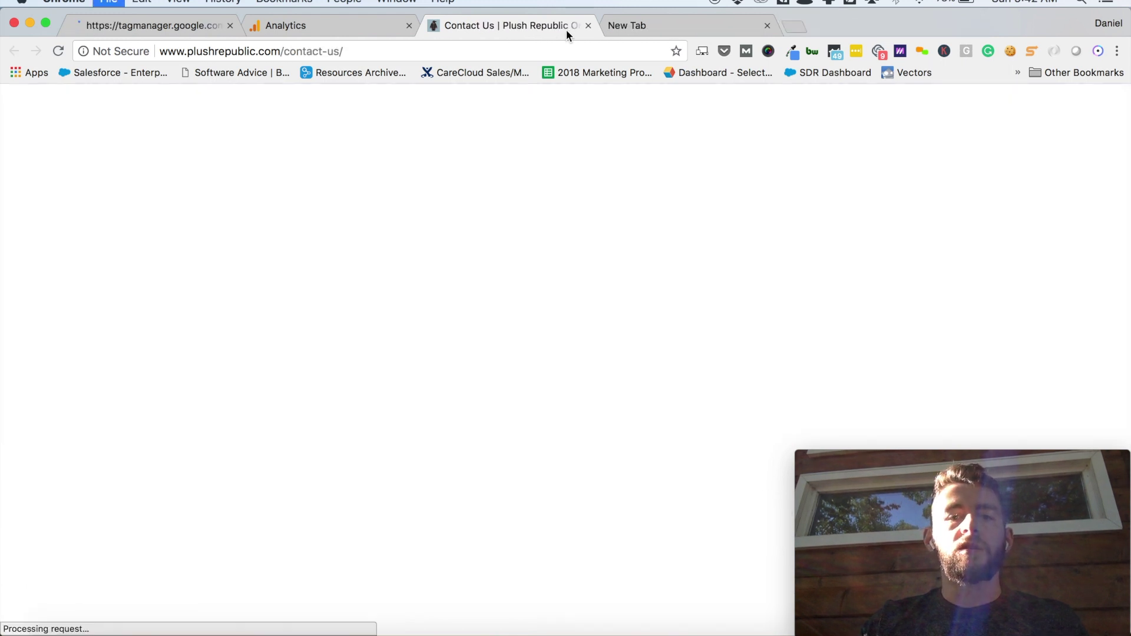
key(super+w)
click(479, 47)
text(pl)
key(Return)
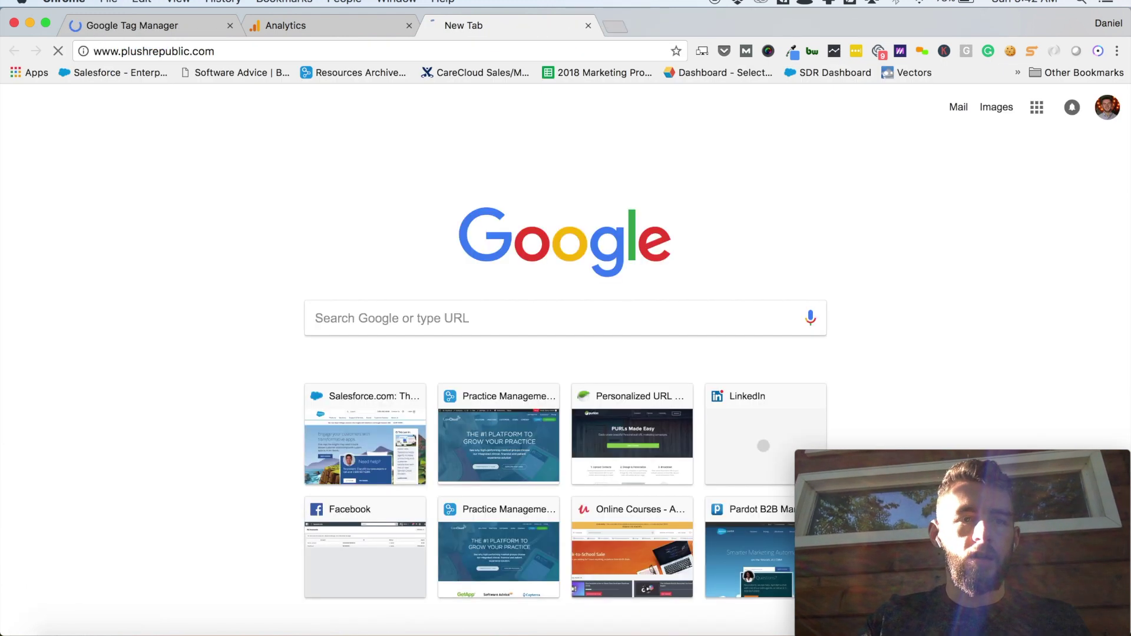
click(329, 26)
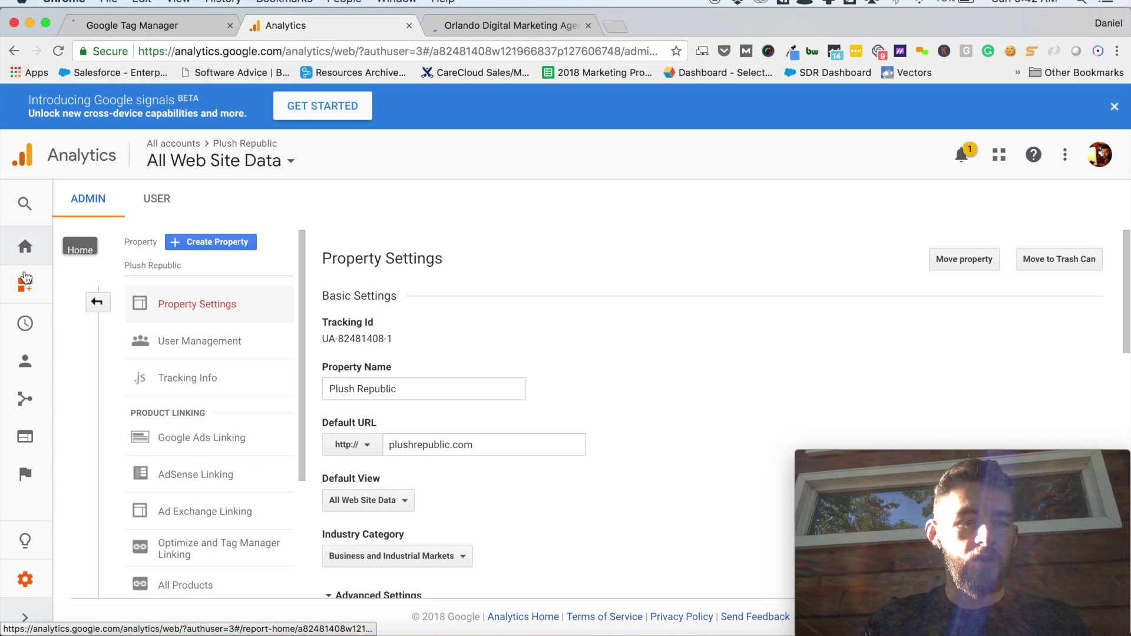
Open the Real-Time Overview report in Google Analytics
click(35, 252)
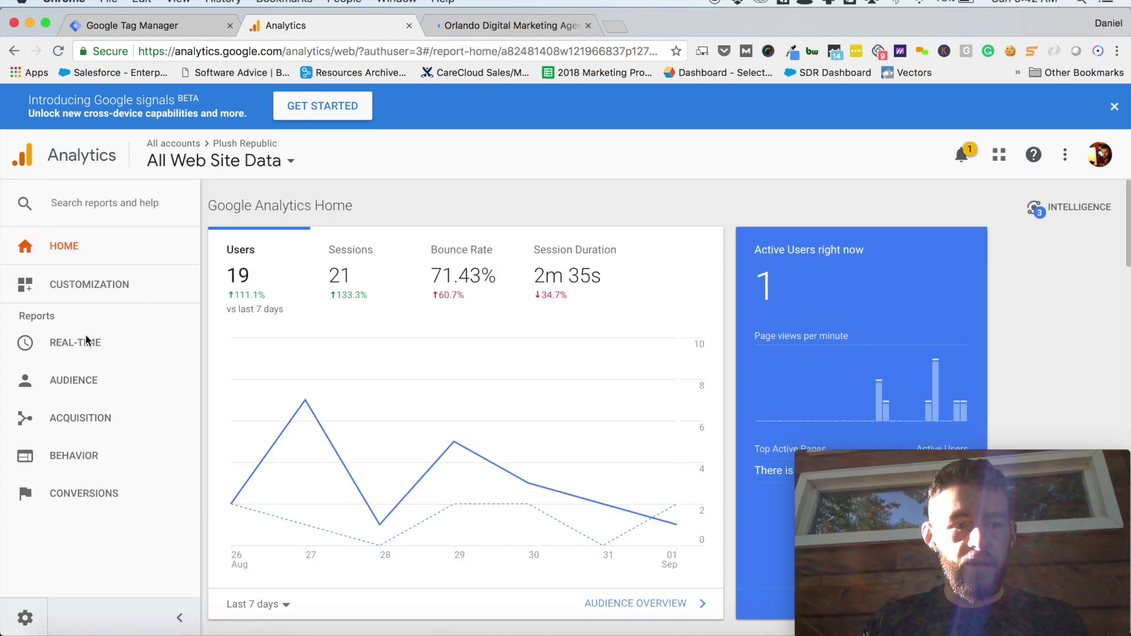
click(70, 345)
click(67, 348)
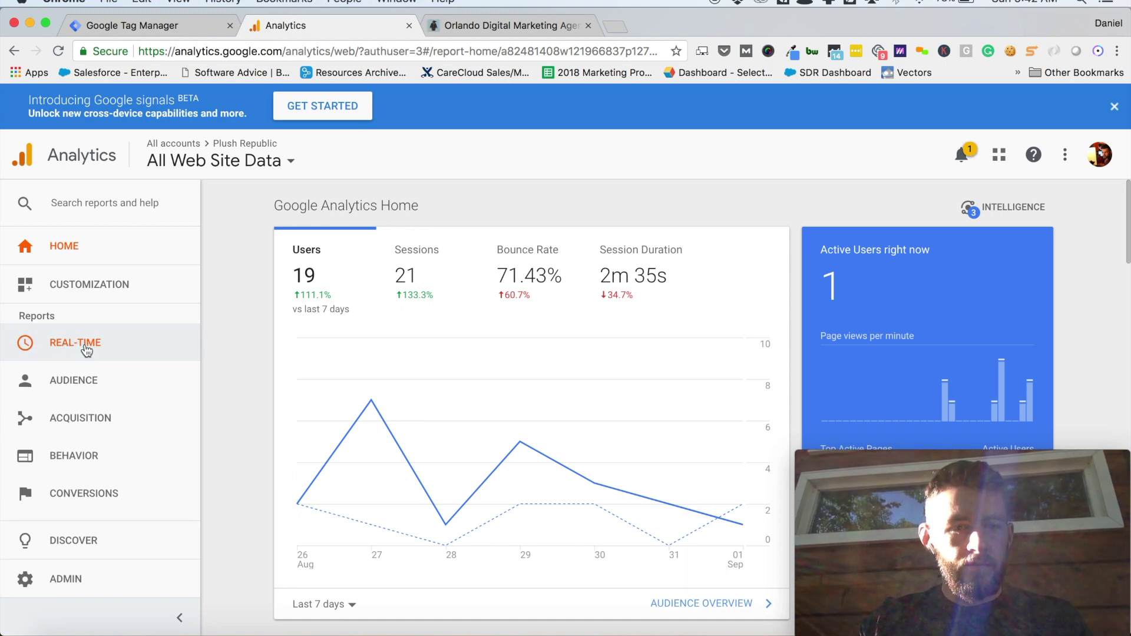
click(88, 351)
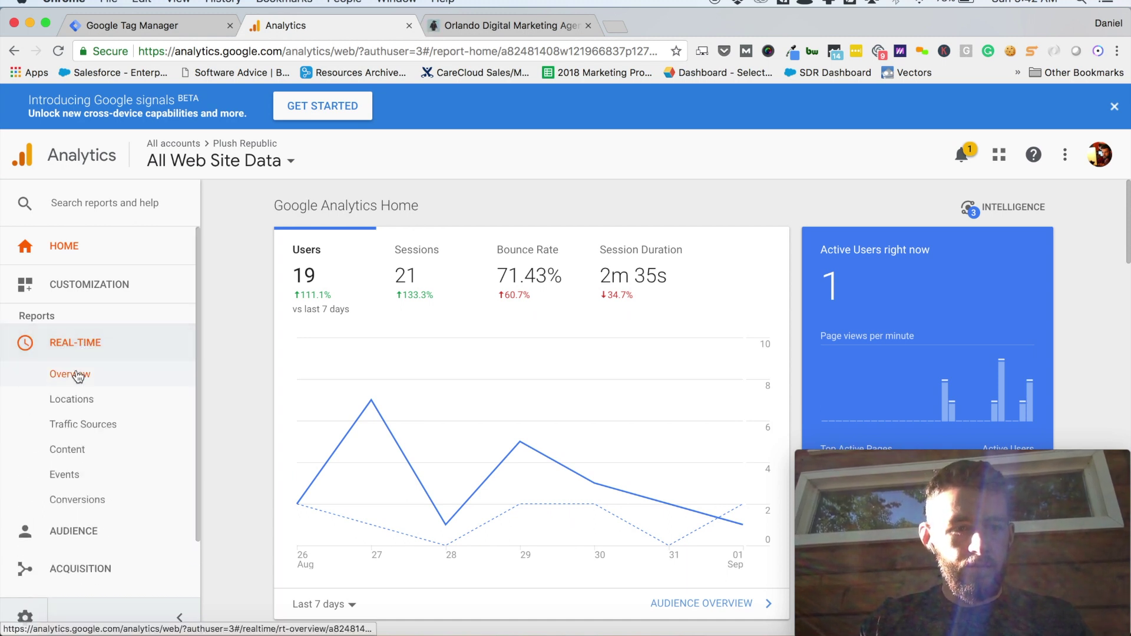
click(75, 374)
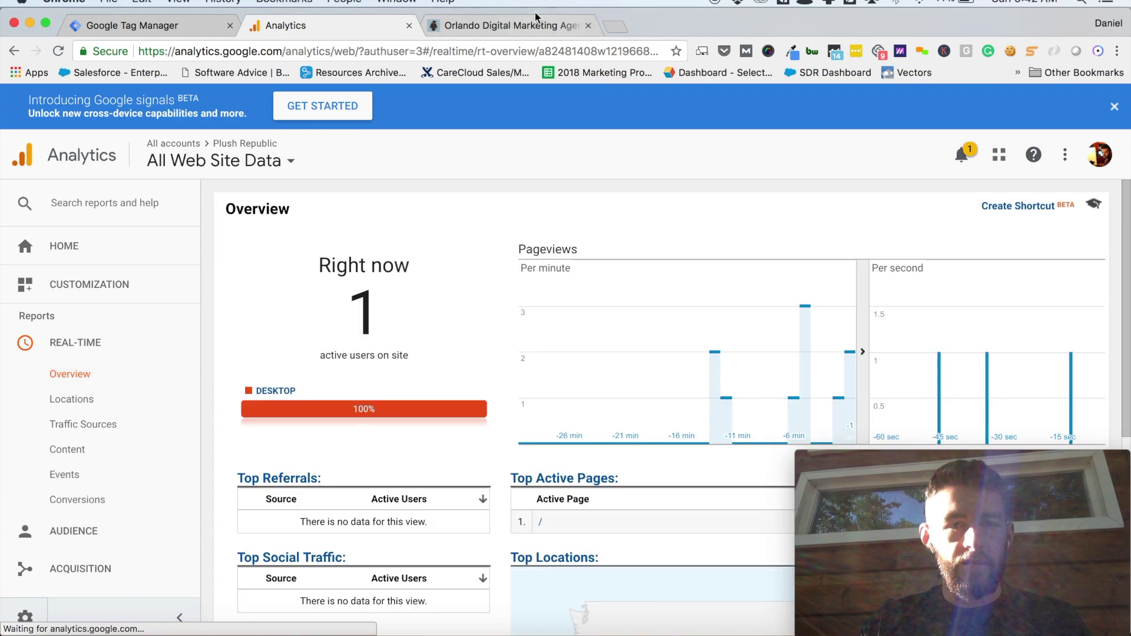
Trigger the site's Contact Us link, then view Real-Time Events filtered to the Button category
click(511, 25)
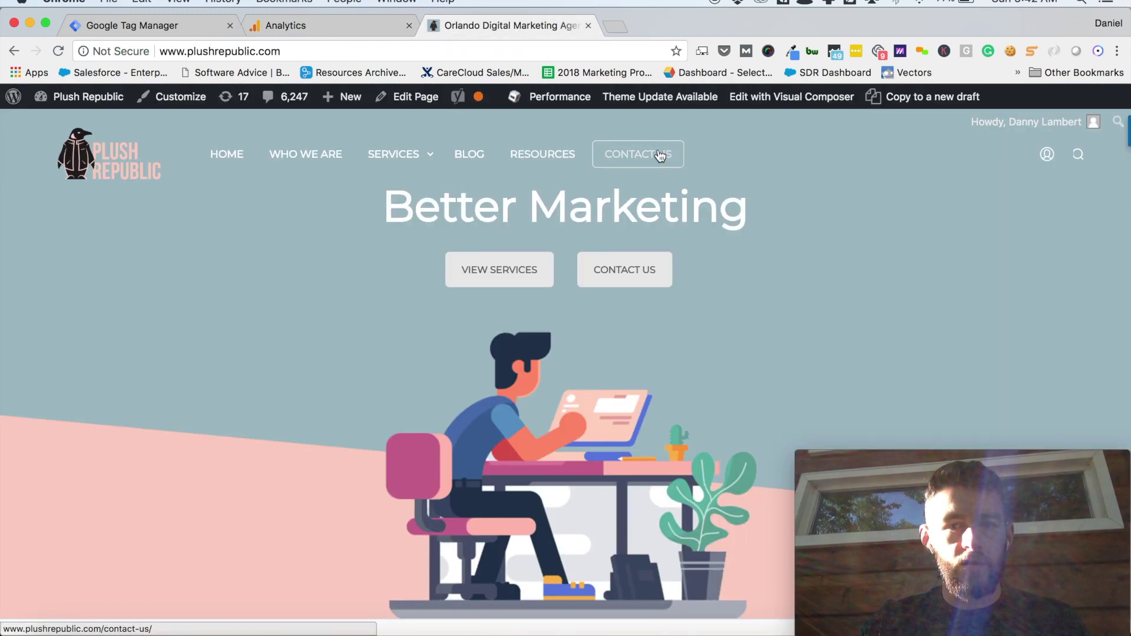
click(650, 159)
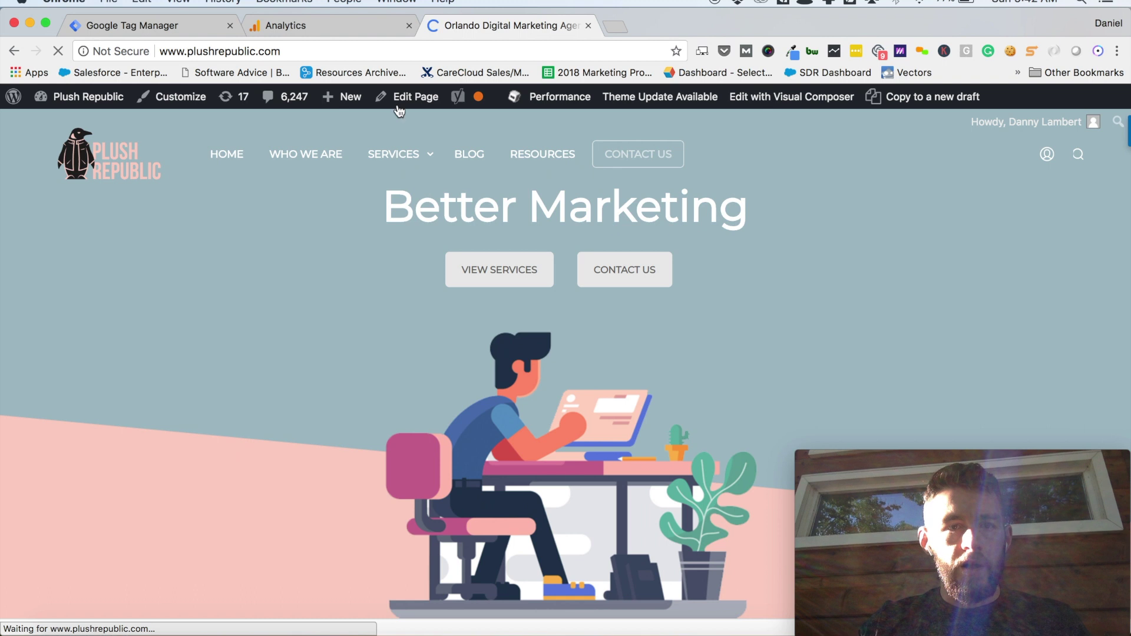
click(319, 28)
scroll(354, 391, down, 2)
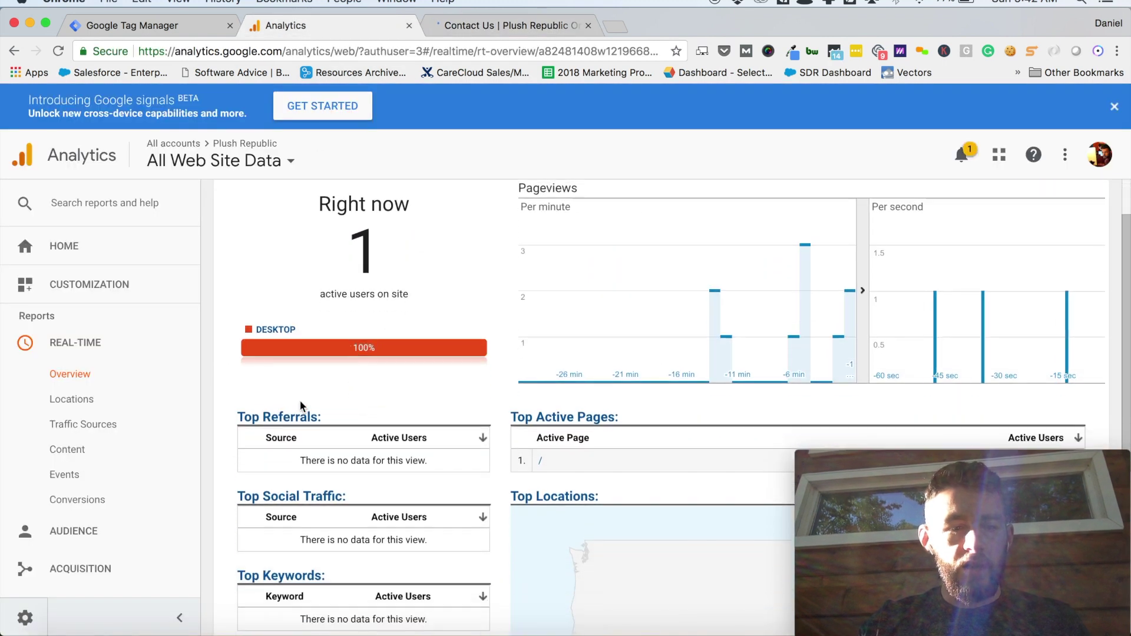
click(61, 476)
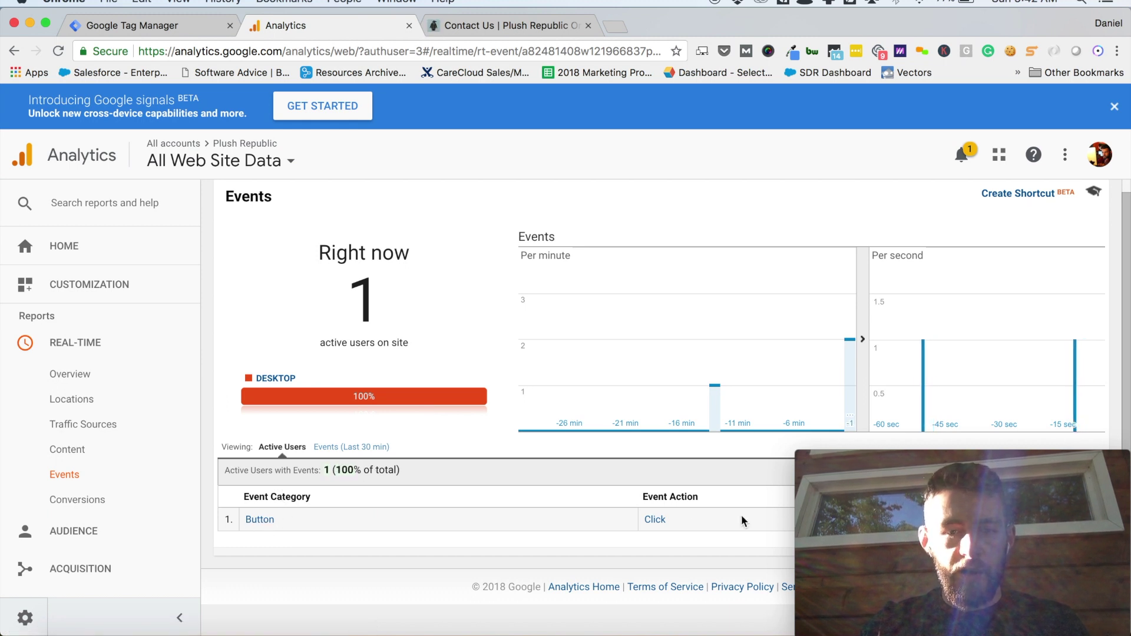
click(267, 527)
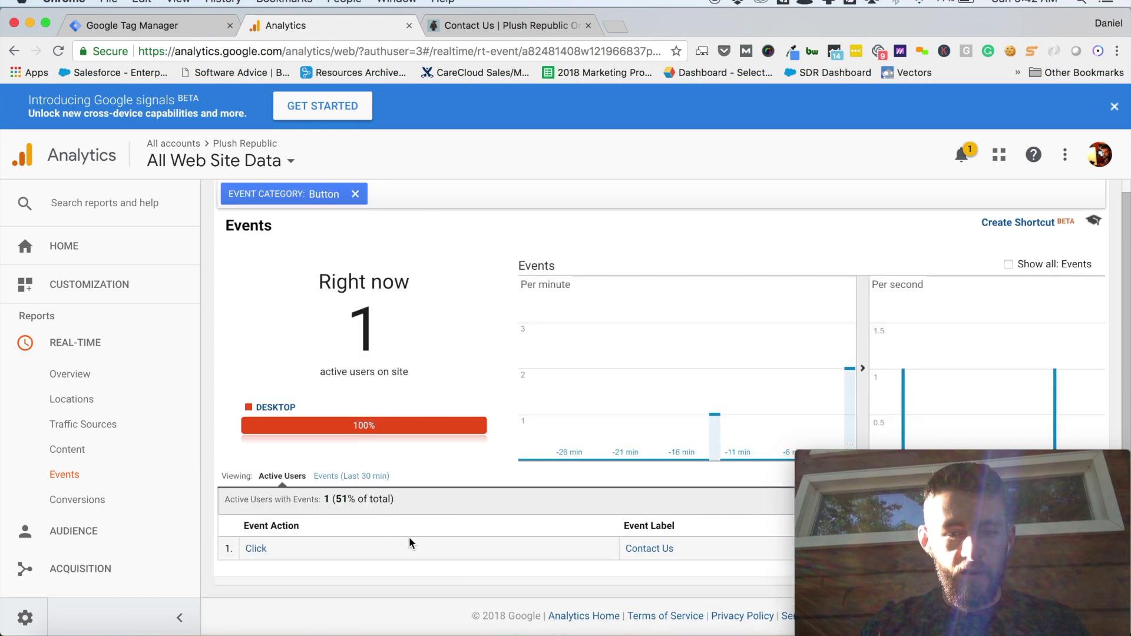